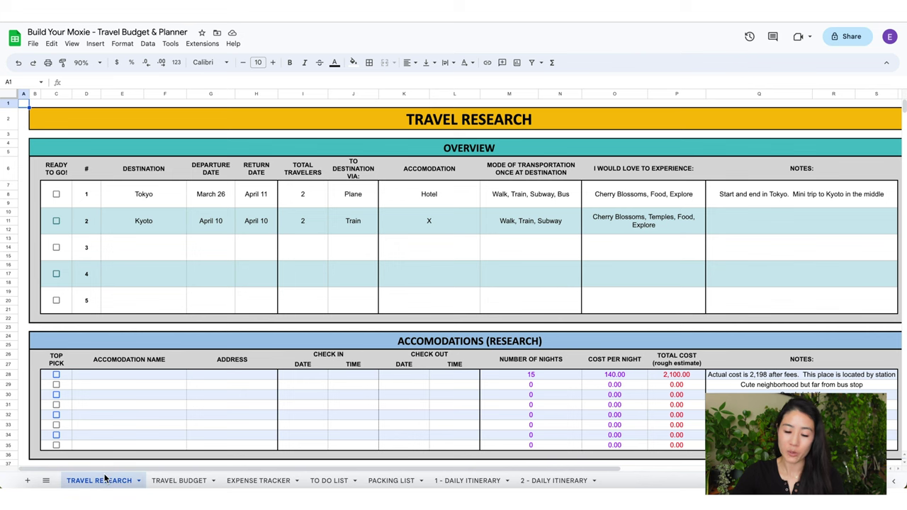
Step: Browse every sheet tab from Travel Budget to 2 - Daily Itinerary, then return to Travel Research
{"action": "left_click", "coordinate": [190, 483]}
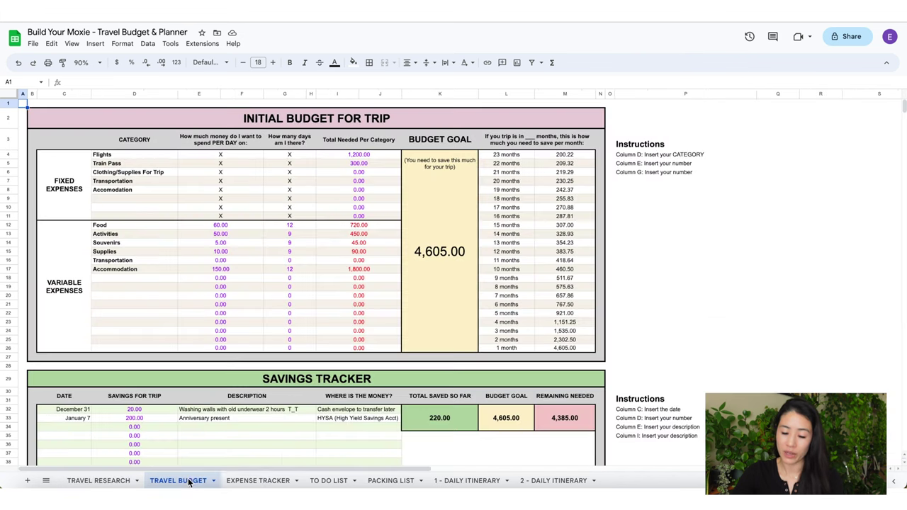
{"action": "left_click", "coordinate": [251, 482]}
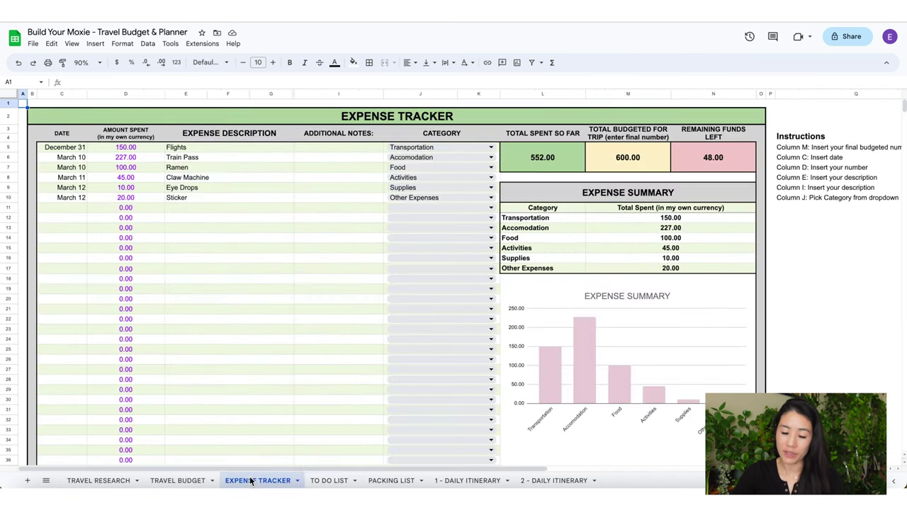
{"action": "left_click", "coordinate": [324, 482]}
{"action": "left_click", "coordinate": [388, 482]}
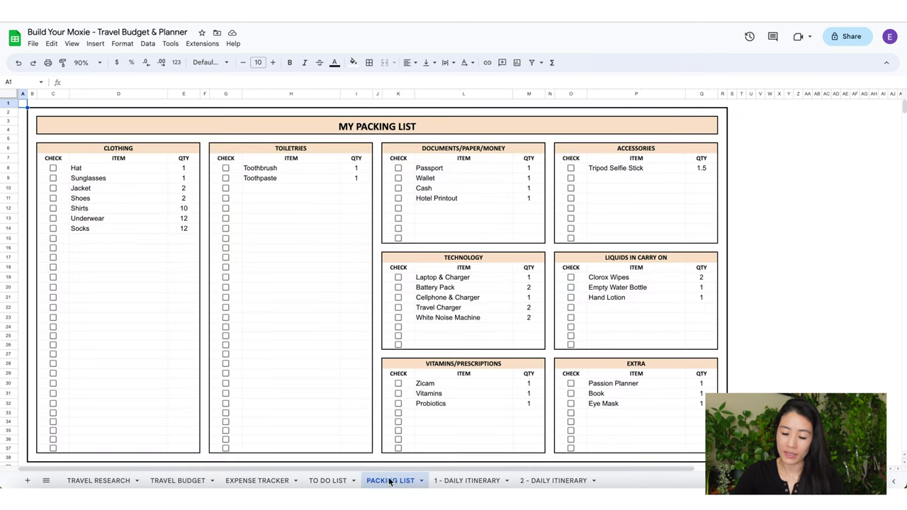
{"action": "left_click", "coordinate": [454, 480]}
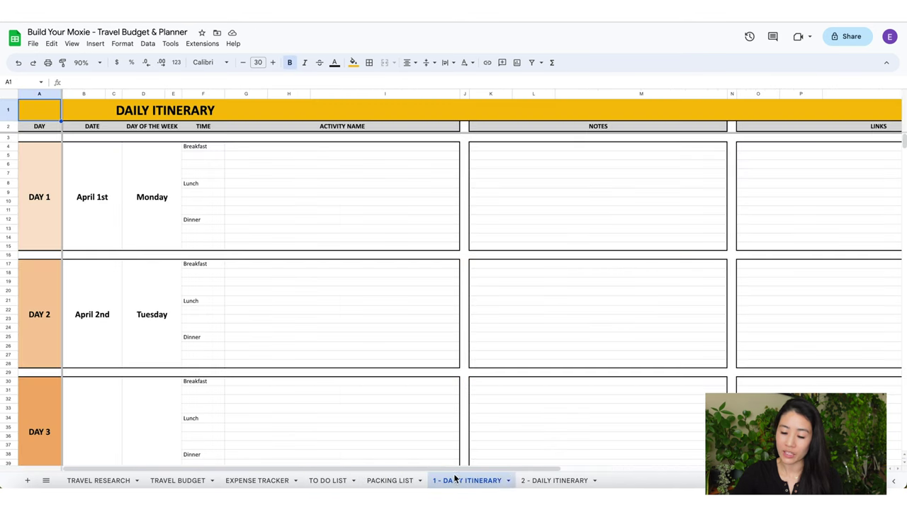
{"action": "left_click", "coordinate": [543, 480]}
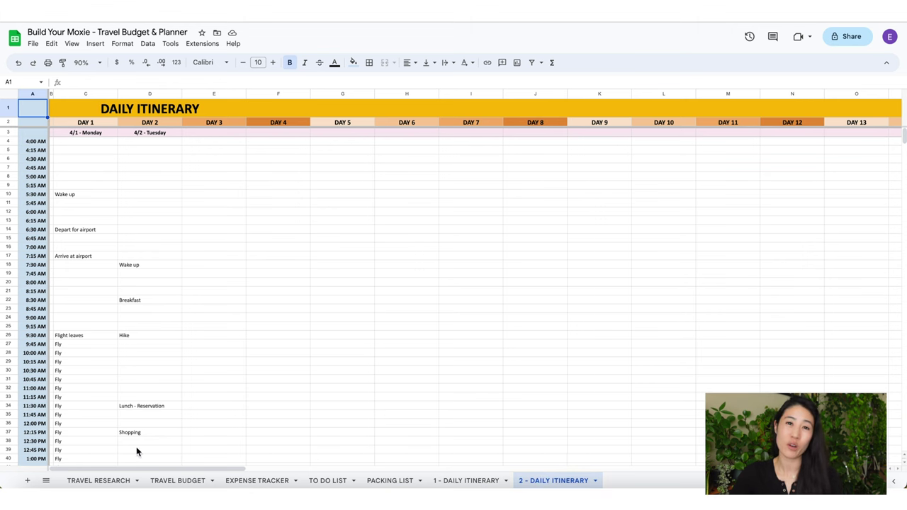
{"action": "left_click", "coordinate": [99, 480]}
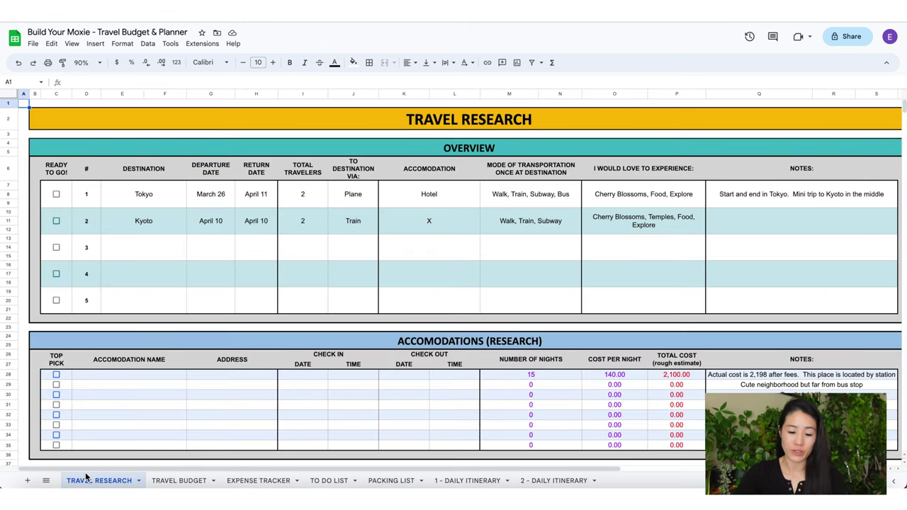
Step: Zoom the Travel Research sheet to 125% and scroll through it
{"action": "scroll", "coordinate": [310, 299], "scroll_direction": "down", "scroll_amount": 5}
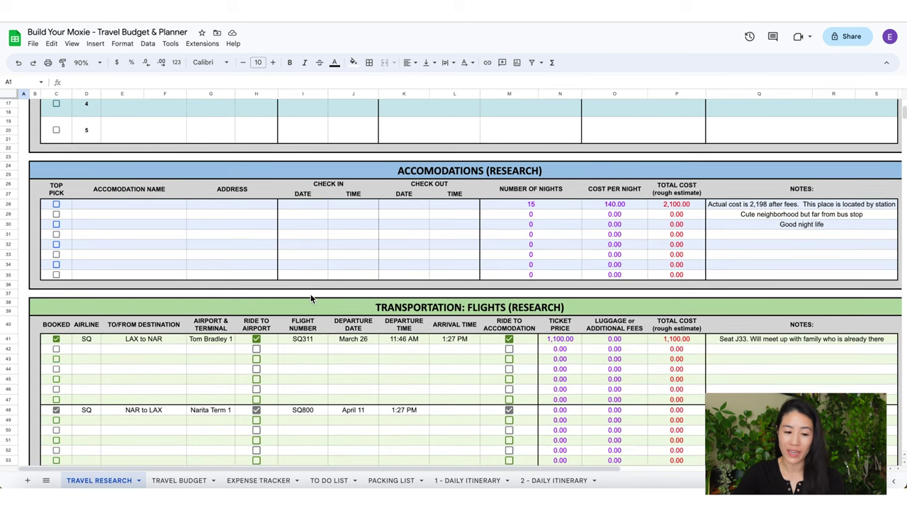
{"action": "scroll", "coordinate": [311, 298], "scroll_direction": "up", "scroll_amount": 5}
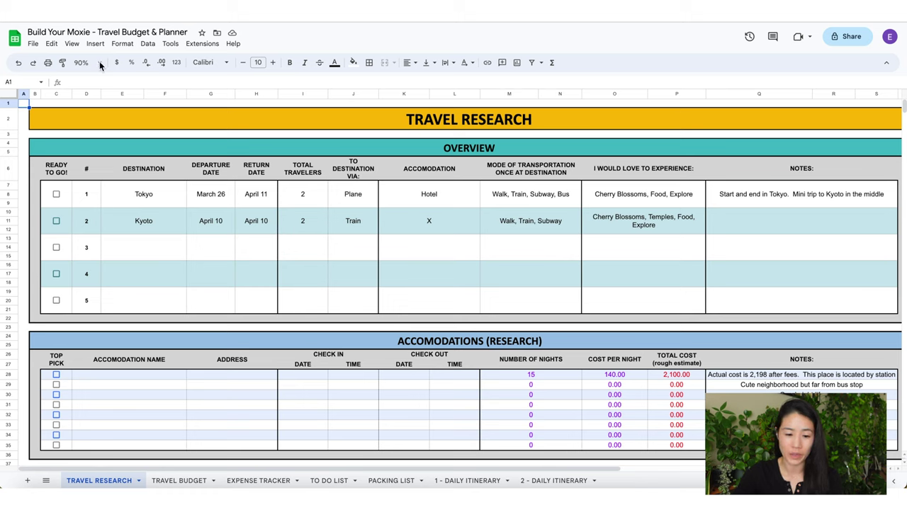
{"action": "left_click", "coordinate": [100, 63]}
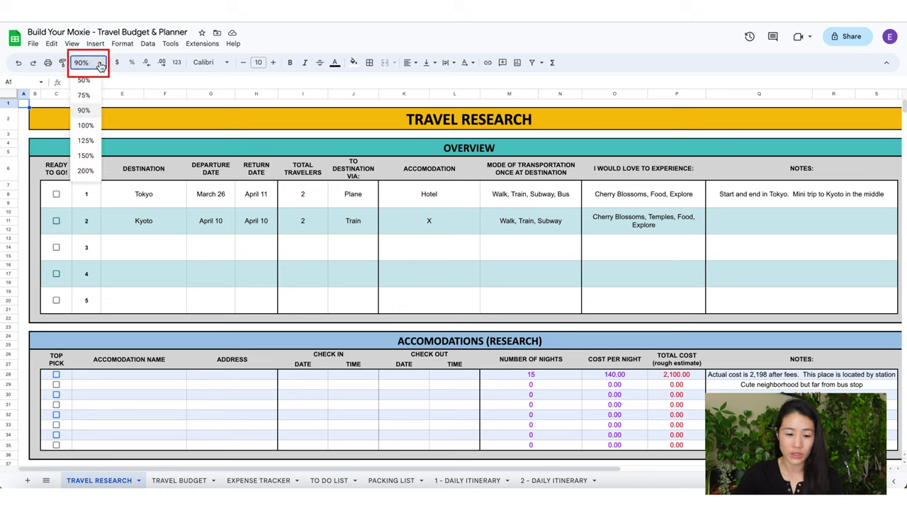
{"action": "left_click", "coordinate": [86, 140]}
{"action": "scroll", "coordinate": [118, 194], "scroll_direction": "down", "scroll_amount": 3}
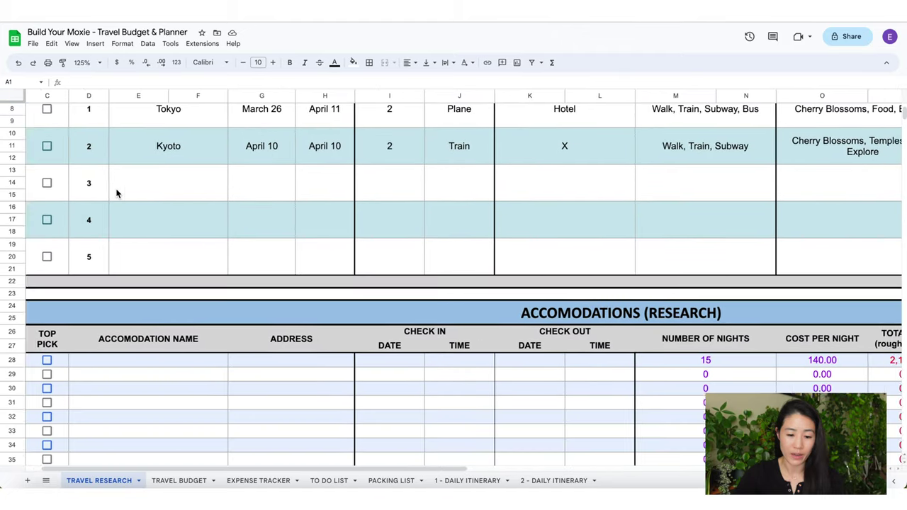
{"action": "scroll", "coordinate": [117, 194], "scroll_direction": "up", "scroll_amount": 3}
Step: Zoom out to 50%, then undo and redo the 'hi hi hi' entry in E13
{"action": "left_click", "coordinate": [100, 63]}
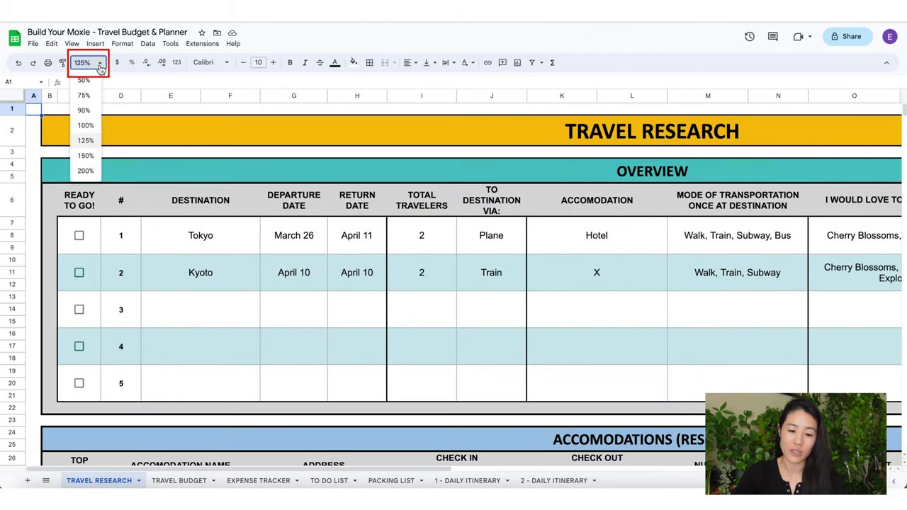
{"action": "left_click", "coordinate": [85, 80]}
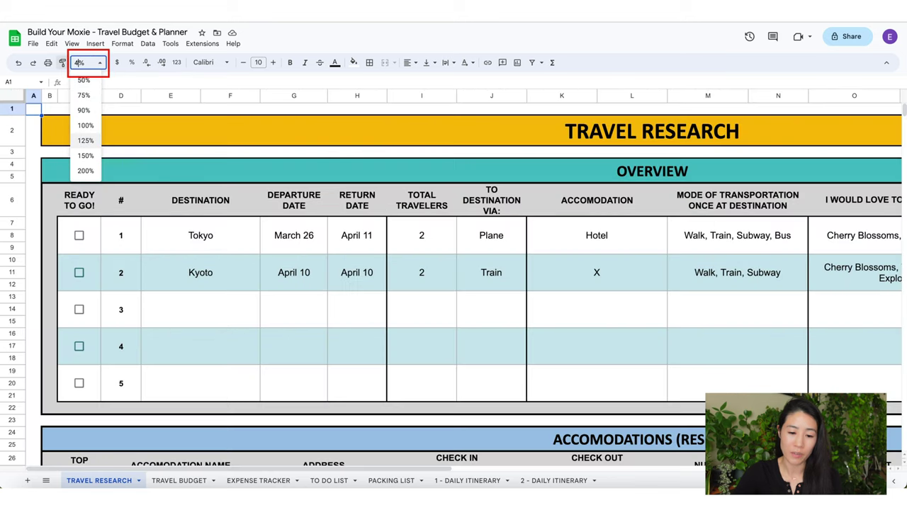
{"action": "left_click", "coordinate": [85, 80]}
{"action": "scroll", "coordinate": [153, 246], "scroll_direction": "down", "scroll_amount": 5}
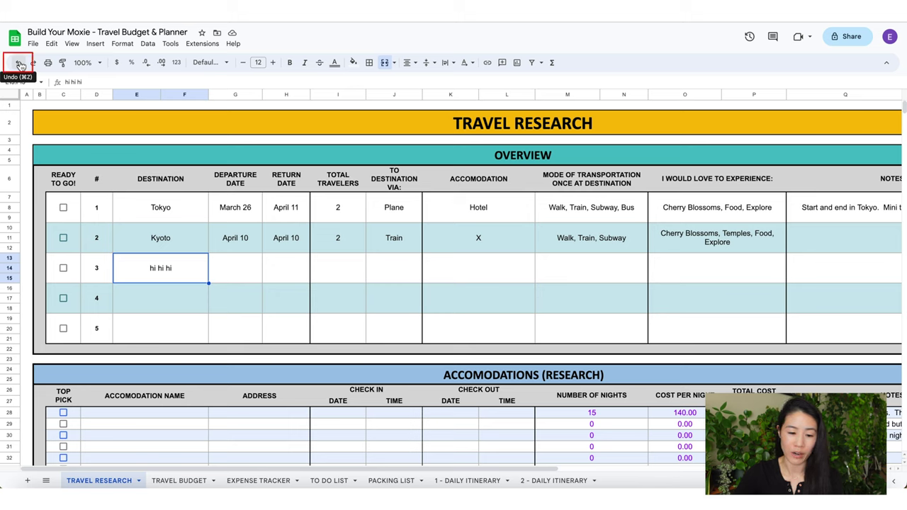
{"action": "left_click", "coordinate": [21, 65]}
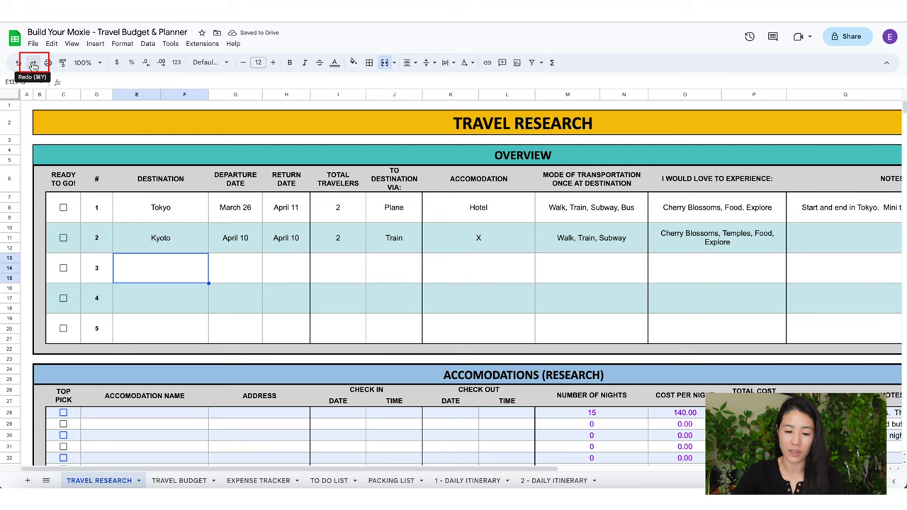
{"action": "left_click", "coordinate": [34, 65]}
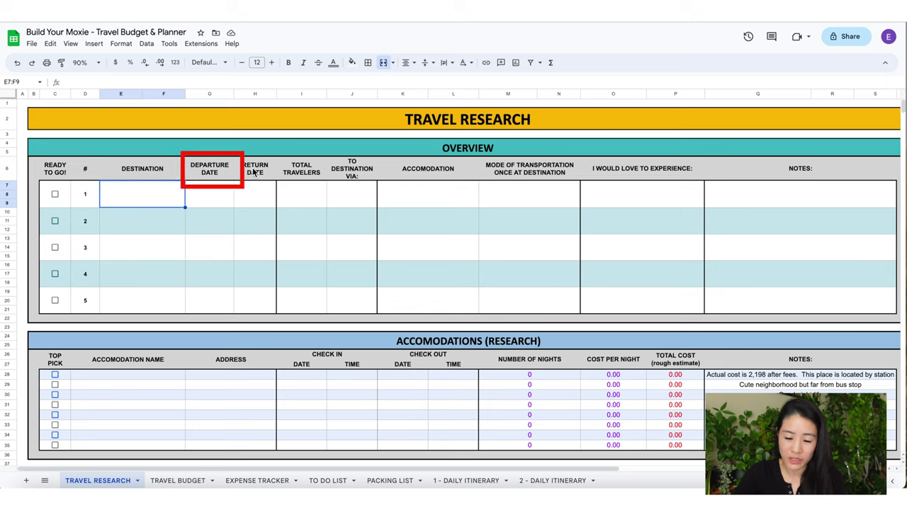
Step: Enter the Tokyo trip in row 1: March 26 to April 11, 2 travelers, PLANE, HOTEL
{"action": "type", "text": "Ty"}
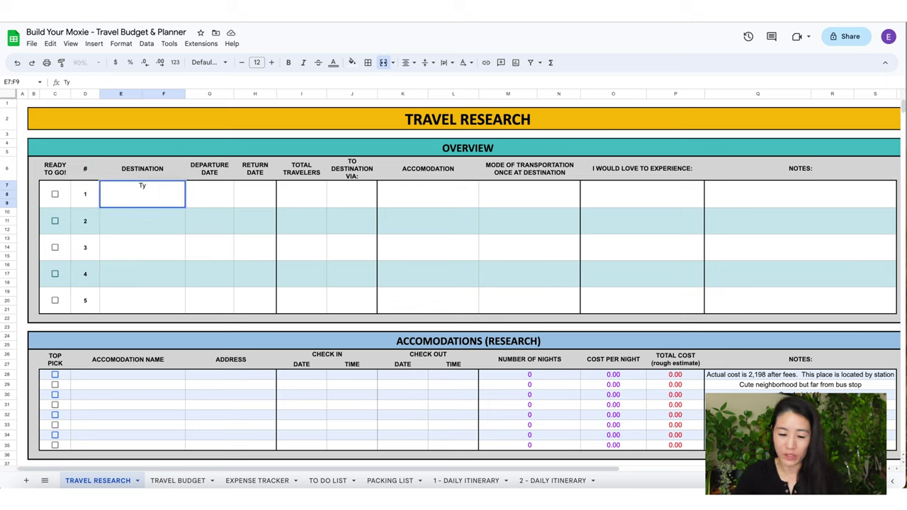
{"action": "type", "text": "okyo"}
{"action": "key", "text": "Tab"}
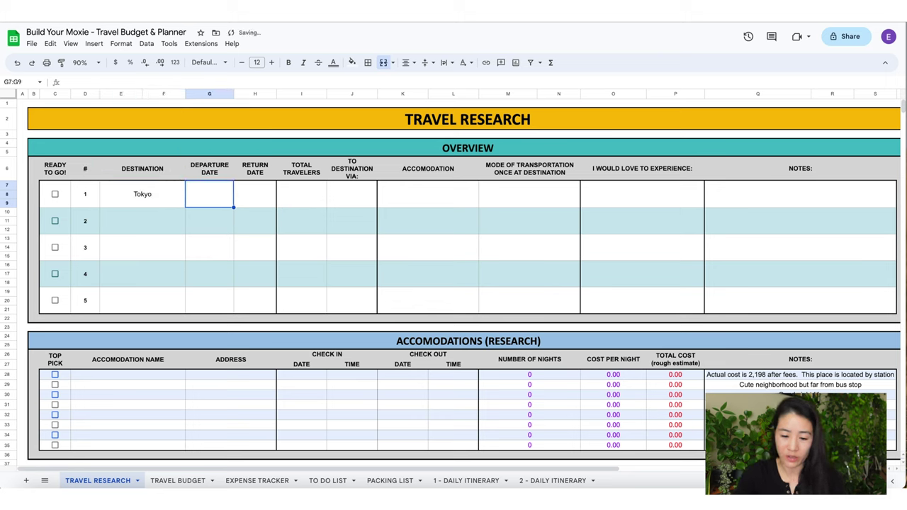
{"action": "type", "text": "March 26"}
{"action": "key", "text": "Tab"}
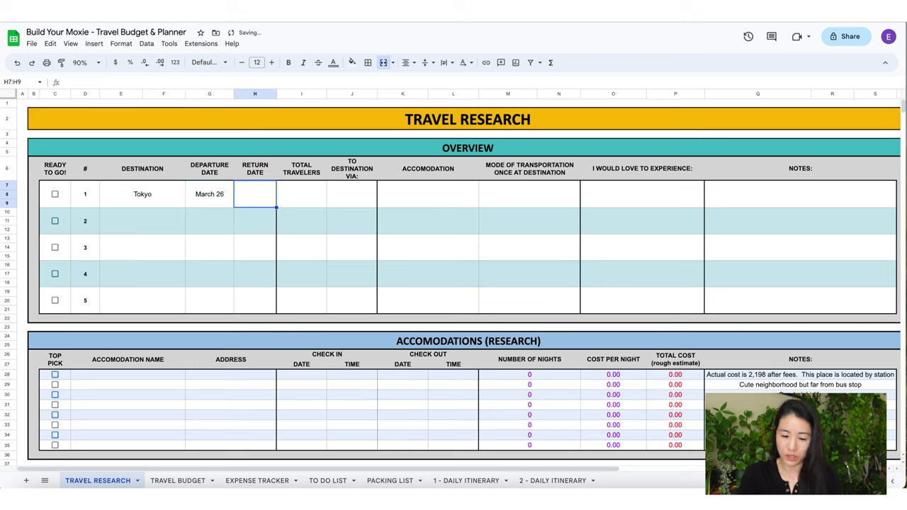
{"action": "type", "text": "April 11"}
{"action": "key", "text": "Tab"}
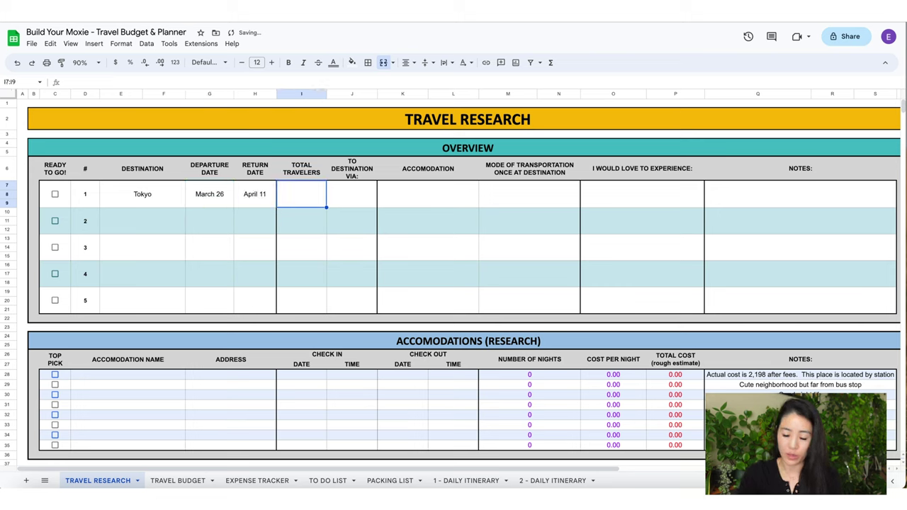
{"action": "type", "text": "2"}
{"action": "key", "text": "Tab"}
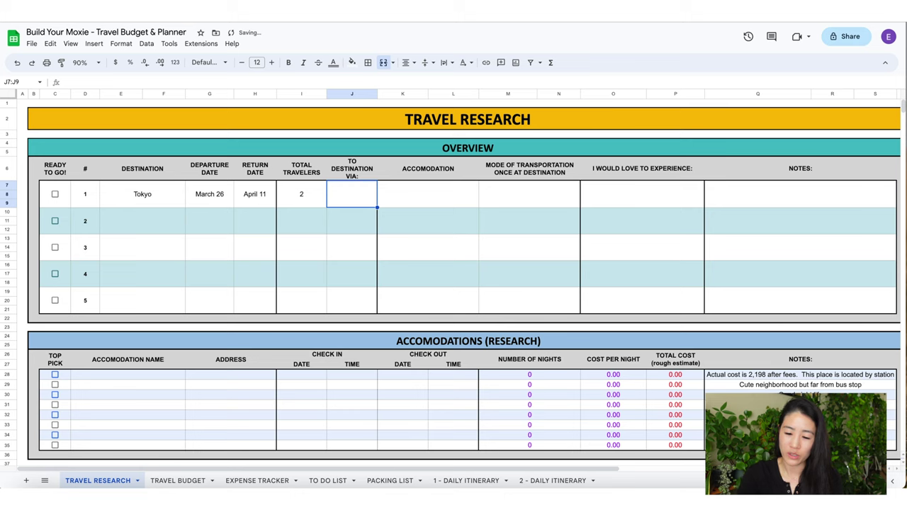
{"action": "type", "text": "PLANE"}
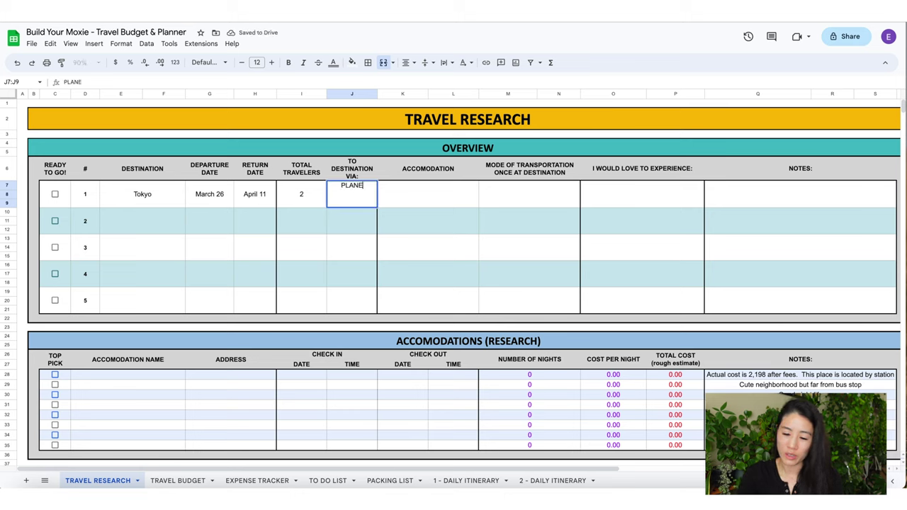
{"action": "key", "text": "Tab"}
{"action": "type", "text": "HOTEL"}
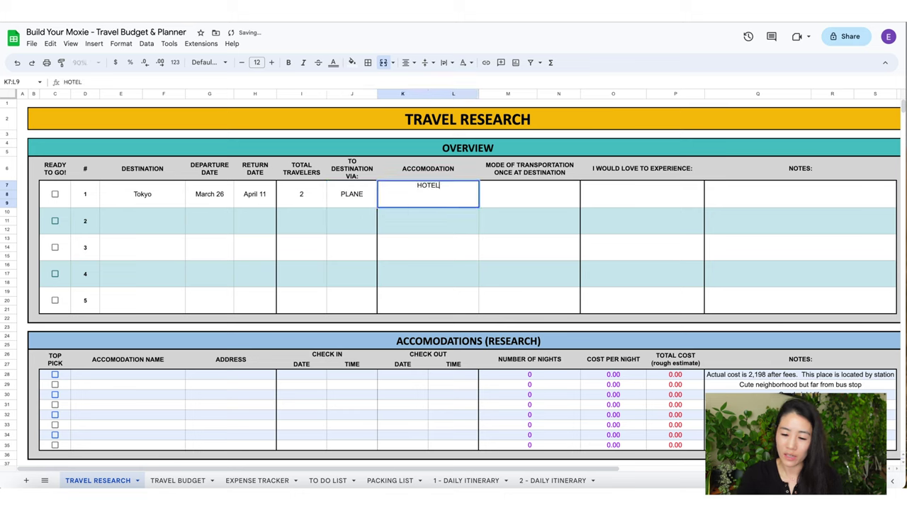
{"action": "key", "text": "Tab"}
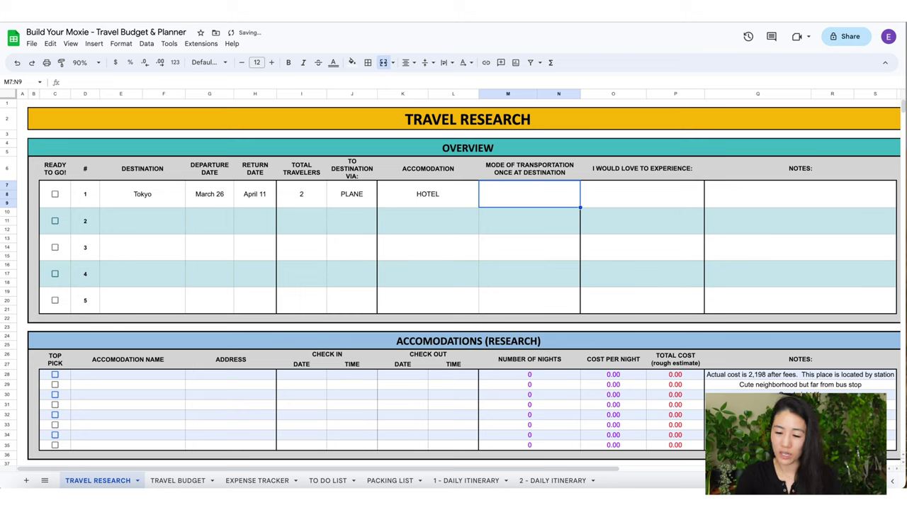
Step: Add transport 'Subway, Train, Bus, Walking', experiences 'Cherry Blossoms, Food, Exploring' and note 'Visit Kyoto in middle of trip.'
{"action": "type", "text": "Subway, Train, "}
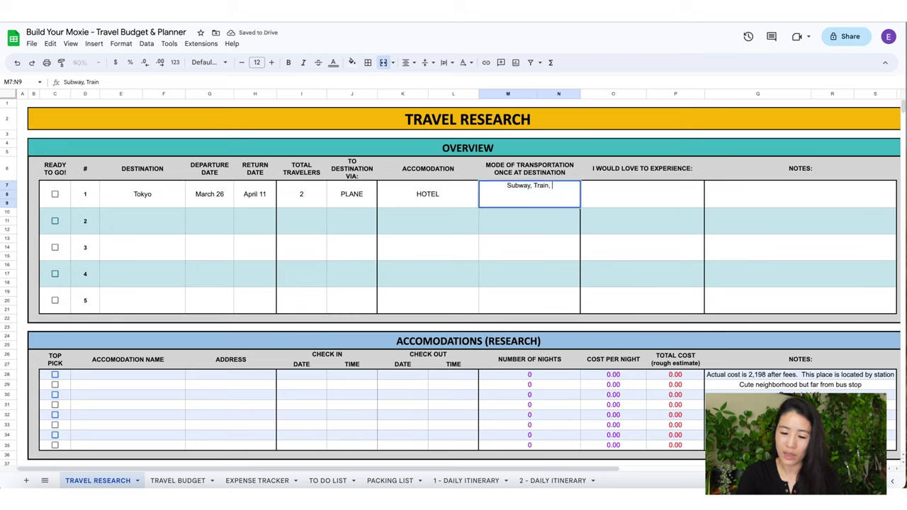
{"action": "type", "text": "Bus, Walkin"}
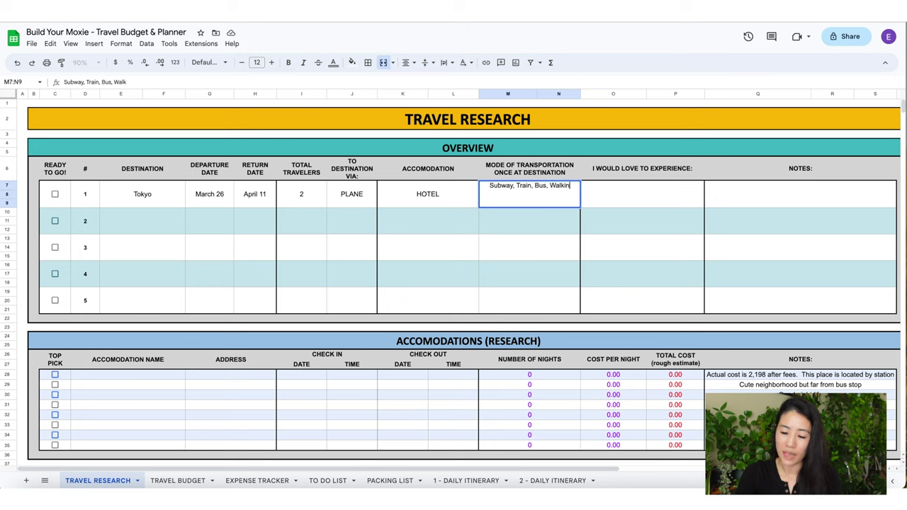
{"action": "type", "text": "g"}
{"action": "key", "text": "Tab"}
{"action": "type", "text": "Cherry Blo"}
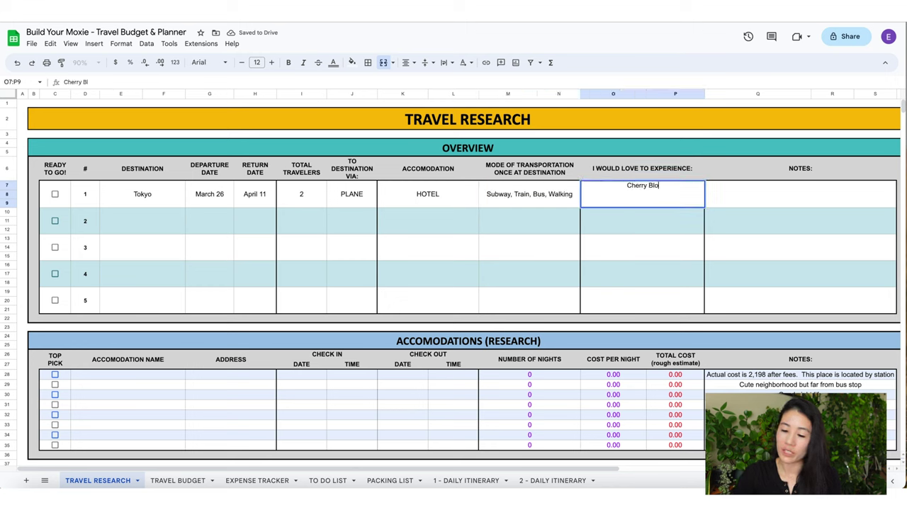
{"action": "type", "text": "ssoms, Food, Exploring"}
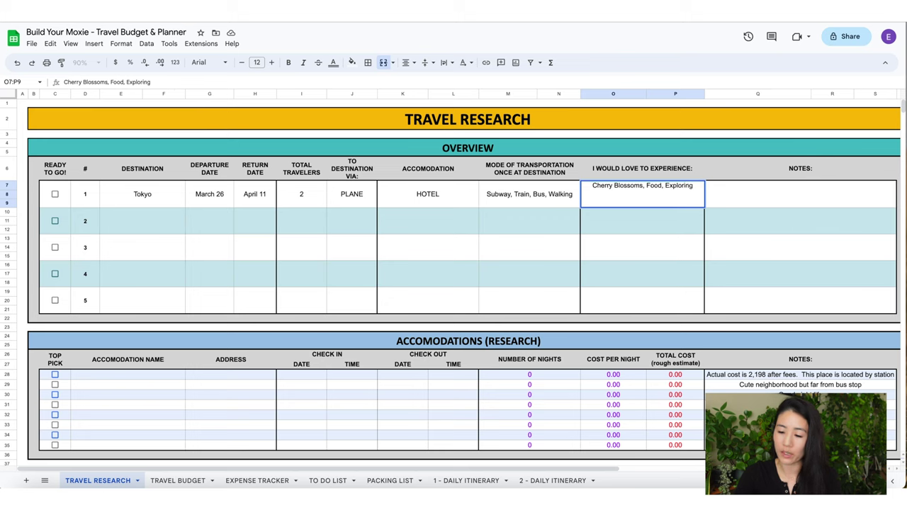
{"action": "key", "text": "Tab"}
{"action": "type", "text": "Visit Kyoto in middle of trip."}
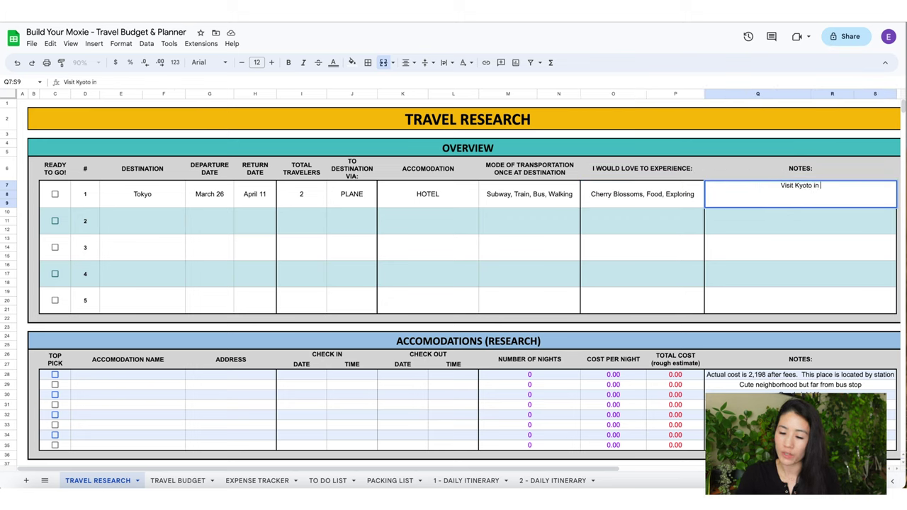
{"action": "left_click", "coordinate": [444, 150]}
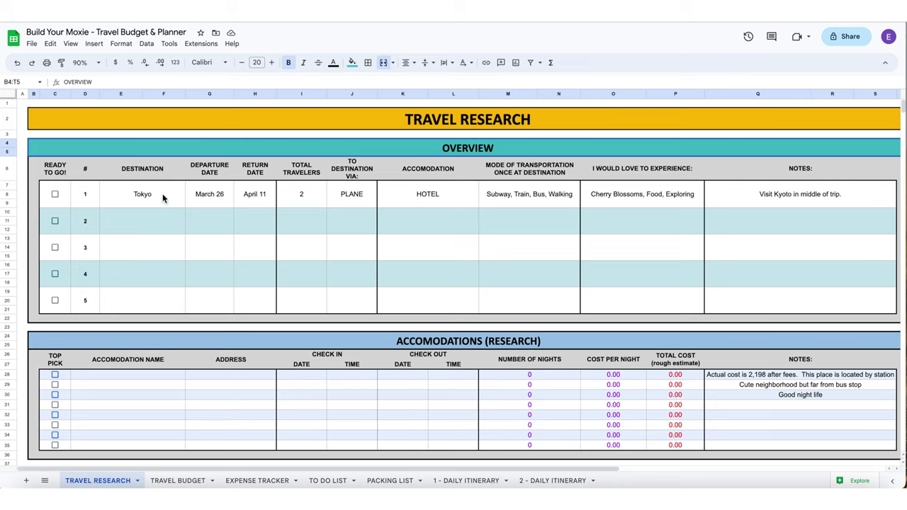
{"action": "left_click", "coordinate": [162, 226]}
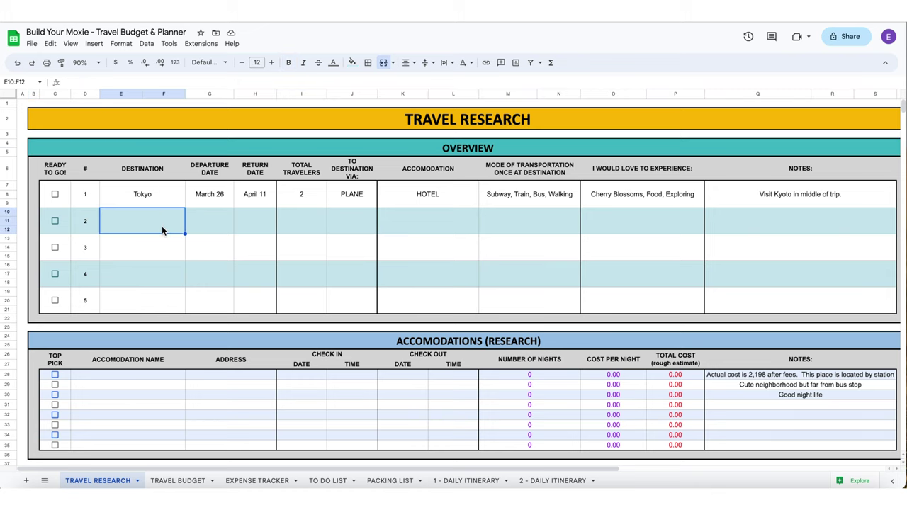
Step: Fill row 2 with Kyoto: April 1–4, 2 travelers, TRAIN, HOTEL, 'Train, Walk', 'Cherry Blossoms, Temple, Samurai'
{"action": "type", "text": "Kyoto\tApril 1\tApril 4\t2\tTRAIN\t"}
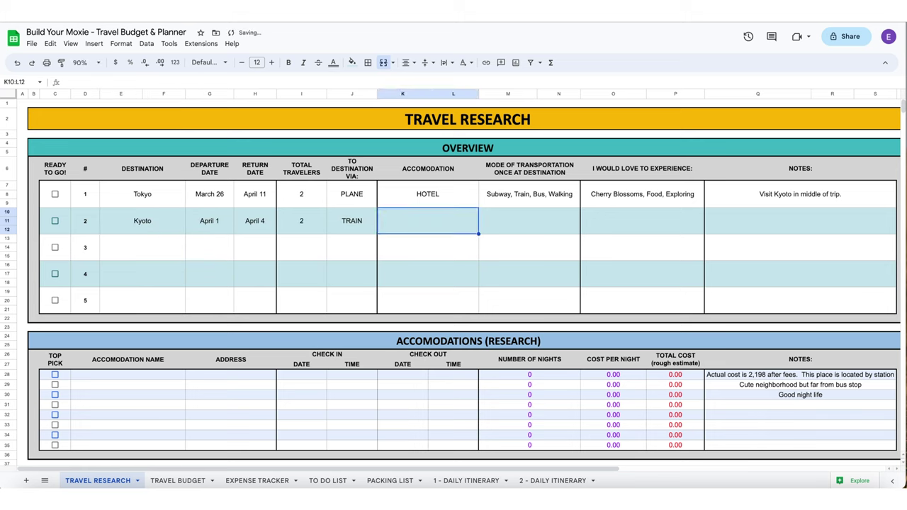
{"action": "type", "text": "HOTEL\tSubway, Bu"}
{"action": "key", "text": "BackSpace"}
{"action": "key", "text": "BackSpace"}
{"action": "type", "text": "Train, Walk"}
{"action": "key", "text": "Tab"}
{"action": "type", "text": "Cherry Blossoms, Temple, Samurai"}
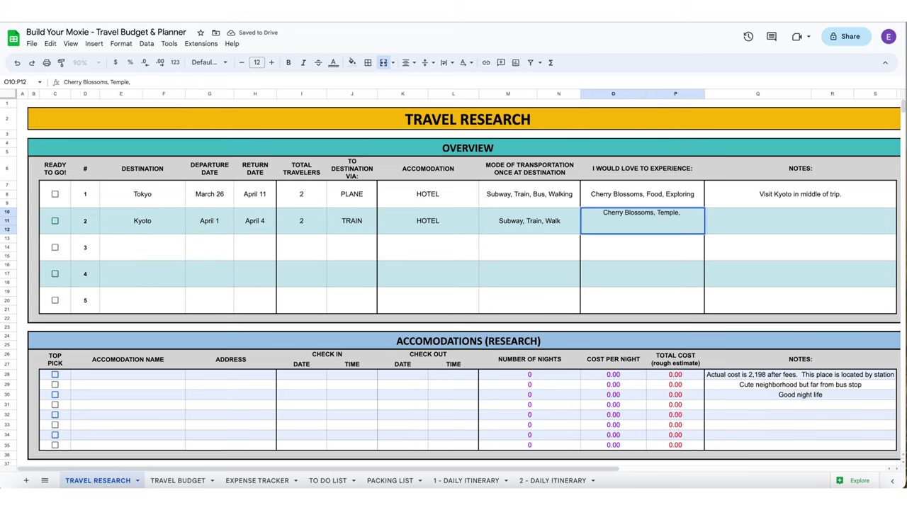
{"action": "key", "text": "Tab"}
{"action": "key", "text": "Return"}
Step: Start row 3 with Joetsu Myoko, March 27 to March 31, 2 travelers, TRAIN, HOTEL
{"action": "type", "text": "Joetsu Myoko"}
{"action": "key", "text": "Tab"}
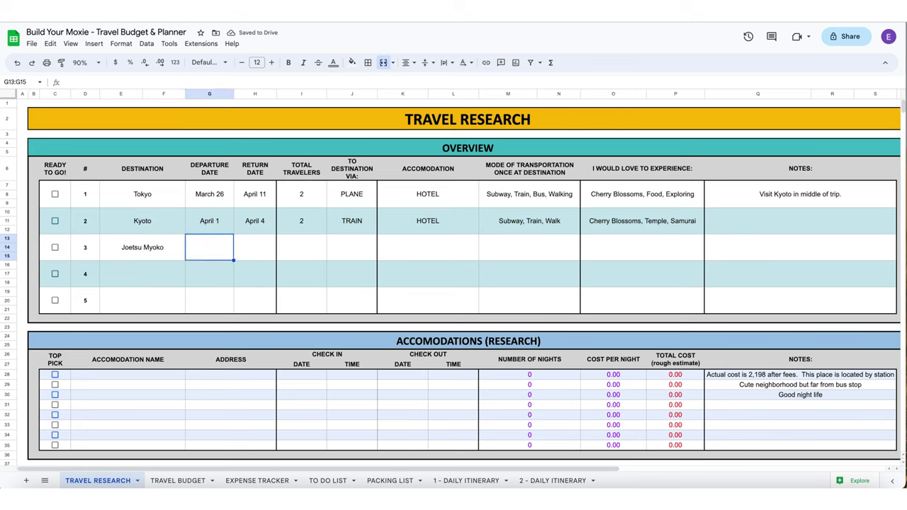
{"action": "type", "text": "April 4"}
{"action": "key", "text": "Tab"}
{"action": "type", "text": "M"}
{"action": "key", "text": "shift+Tab"}
{"action": "type", "text": "Marc"}
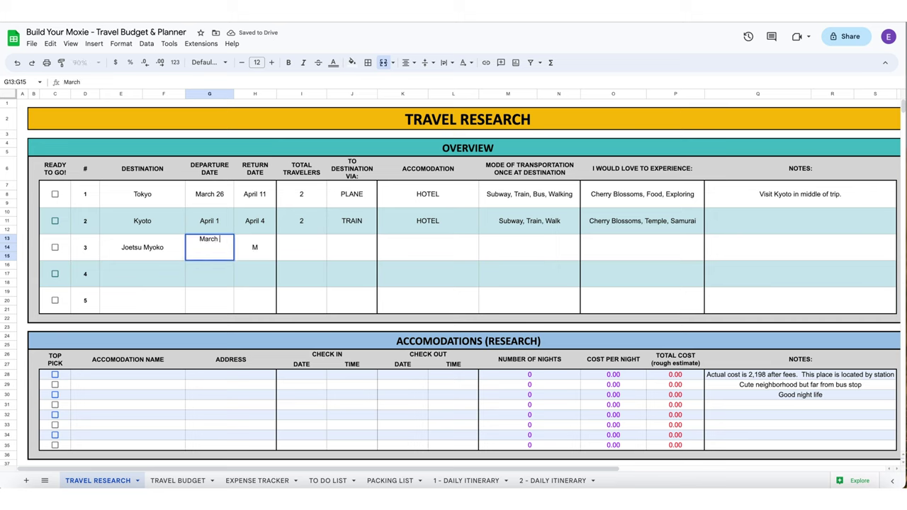
{"action": "type", "text": "h 27\tMarch 31\t2\tTRAIN\tHOTEL"}
Step: Give Joetsu Myoko 'Shuttle, Walk', 'Snowboard, Cherry Blossoms, Onsen', note IKON PASS, and tick Ready to Go
{"action": "key", "text": "Tab"}
{"action": "type", "text": "Shuttle, Walk"}
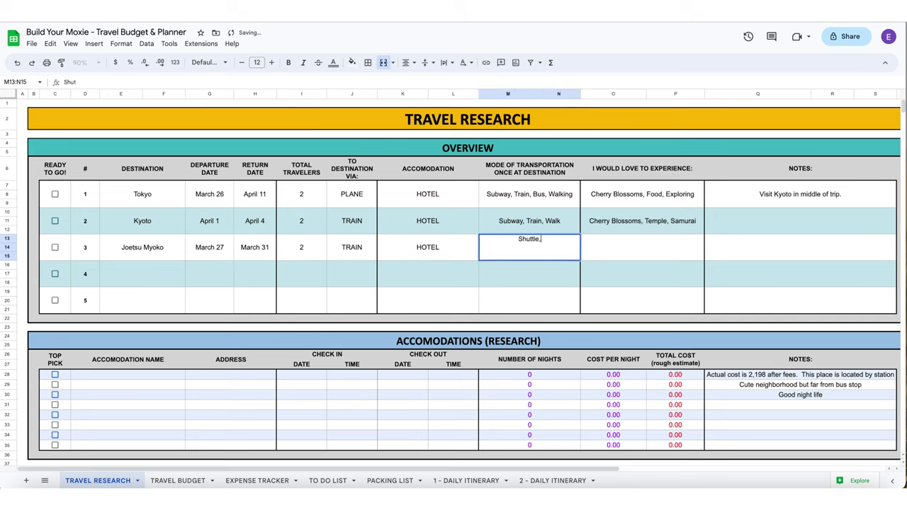
{"action": "key", "text": "Tab"}
{"action": "type", "text": "Snowboard, Cherry Blossoms, Onsen"}
{"action": "key", "text": "Tab"}
{"action": "type", "text": "IKON PASS"}
{"action": "left_click", "coordinate": [55, 194]}
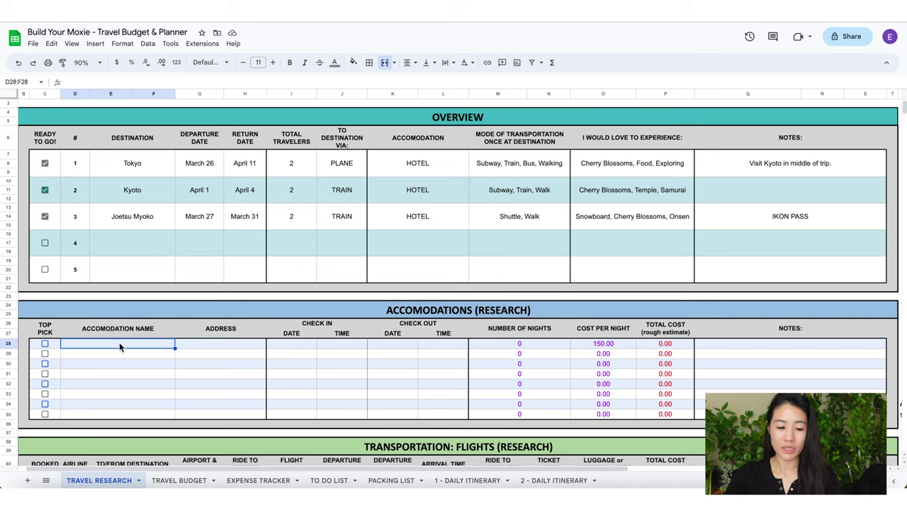
Step: Add Citadines Central Shinjuku with address xxxx and check-in March 26 at 3:00 PM
{"action": "type", "text": "Citadines Central Shinjuku"}
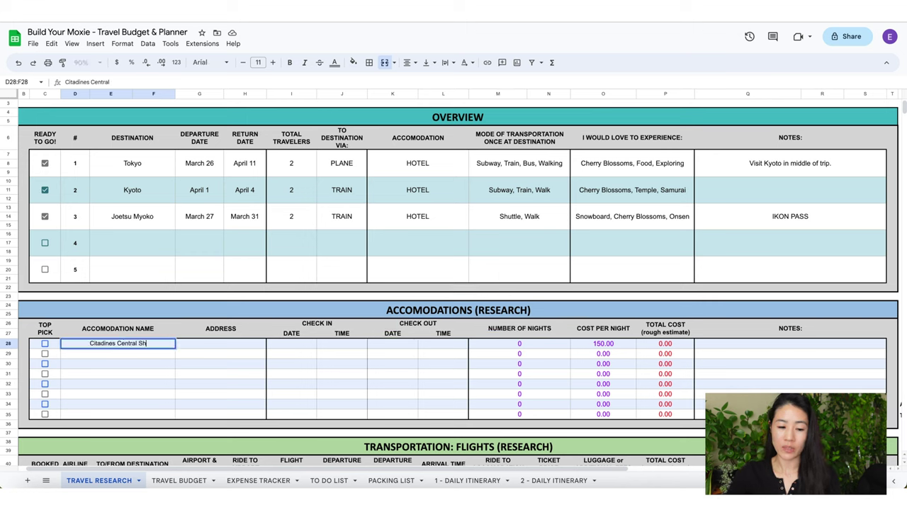
{"action": "key", "text": "Tab"}
{"action": "type", "text": "xxxx"}
{"action": "key", "text": "Tab"}
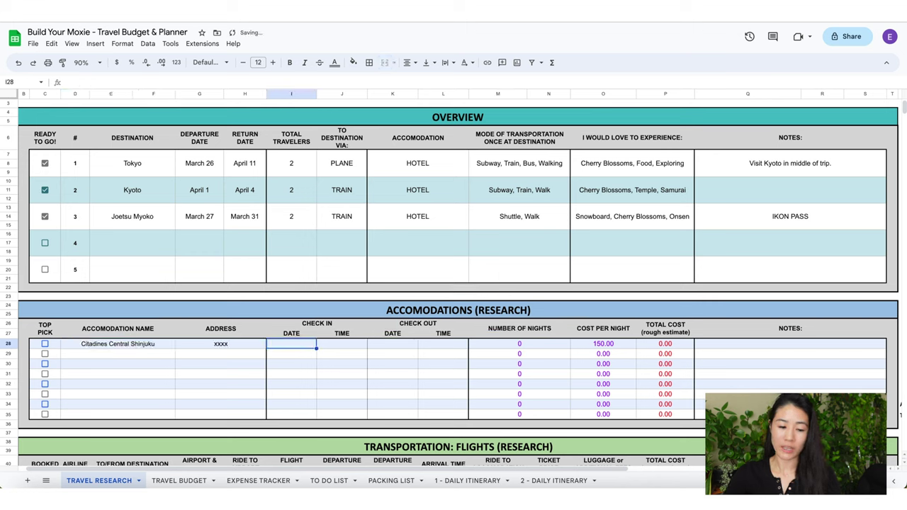
{"action": "type", "text": "March 26"}
{"action": "key", "text": "Tab"}
{"action": "type", "text": "3:00 PM"}
{"action": "key", "text": "Tab"}
Step: Set its check-out to April 11, 11:00 AM, 15 nights, note '$2,388 USD. Close to train station'
{"action": "type", "text": "April 11"}
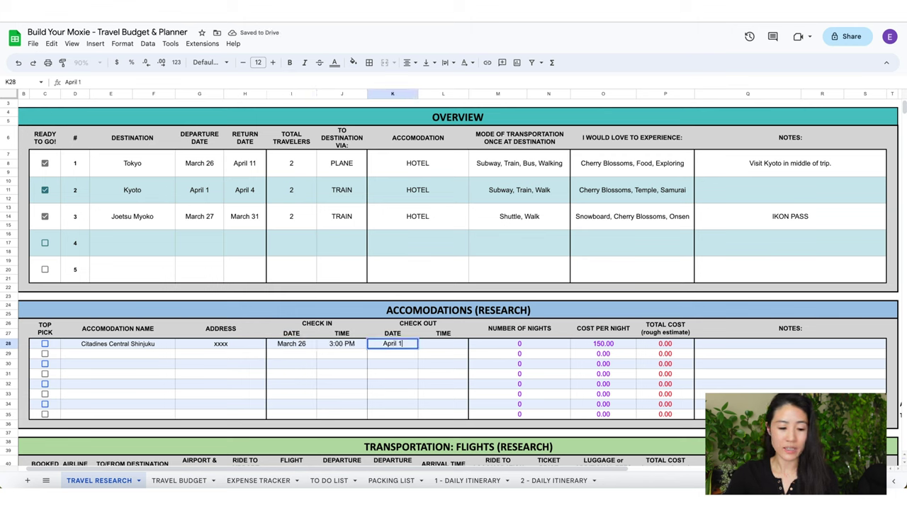
{"action": "key", "text": "Tab"}
{"action": "type", "text": "11:00 AM"}
{"action": "key", "text": "Tab"}
{"action": "type", "text": "15"}
{"action": "key", "text": "Tab"}
{"action": "key", "text": "Tab"}
{"action": "key", "text": "Tab"}
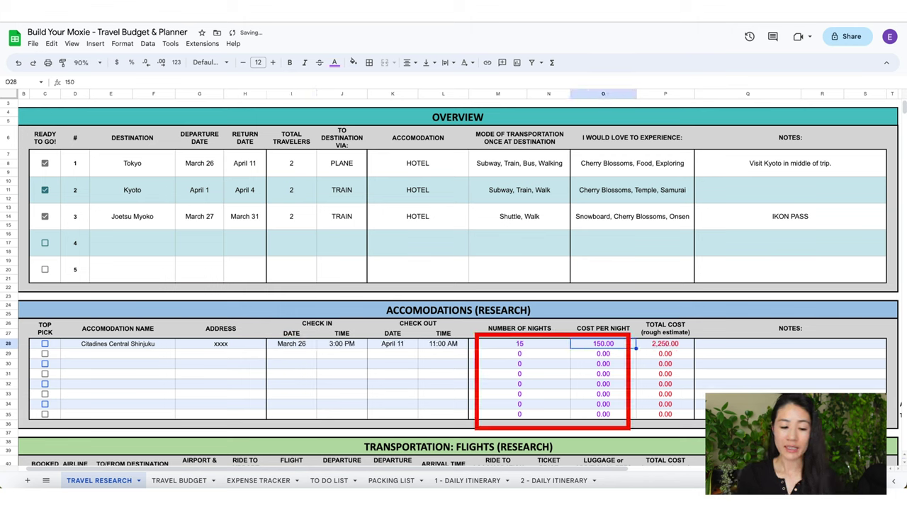
{"action": "type", "text": "AFter fees and taxes: 2,"}
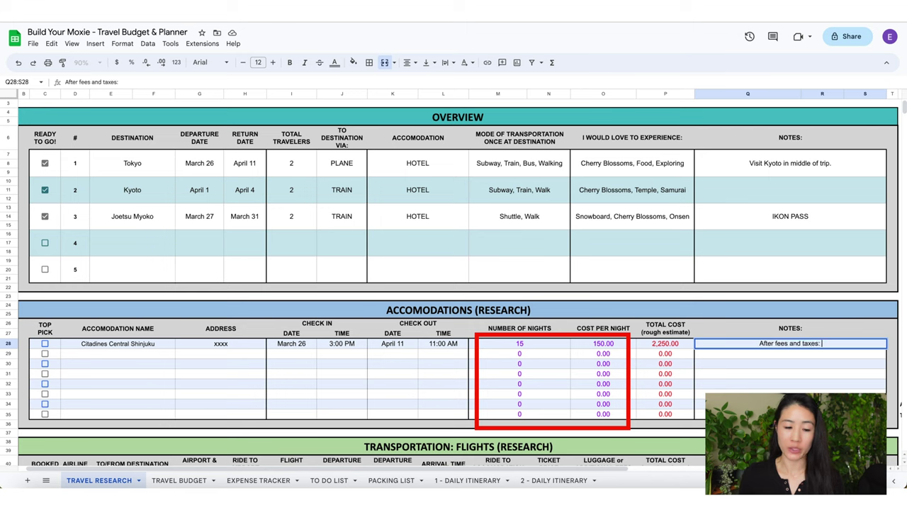
{"action": "type", "text": "388 USD"}
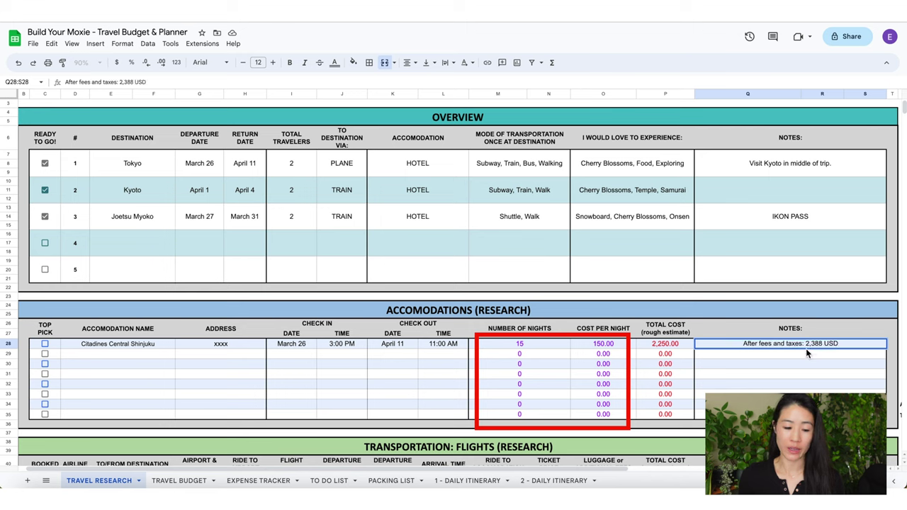
{"action": "left_click", "coordinate": [806, 345]}
{"action": "type", "text": "$2,388 USD.  Close to train station"}
Step: Add Lotte Arai Resort with address xxxx and check-in March 27 at 3:00 PM
{"action": "left_click", "coordinate": [91, 354]}
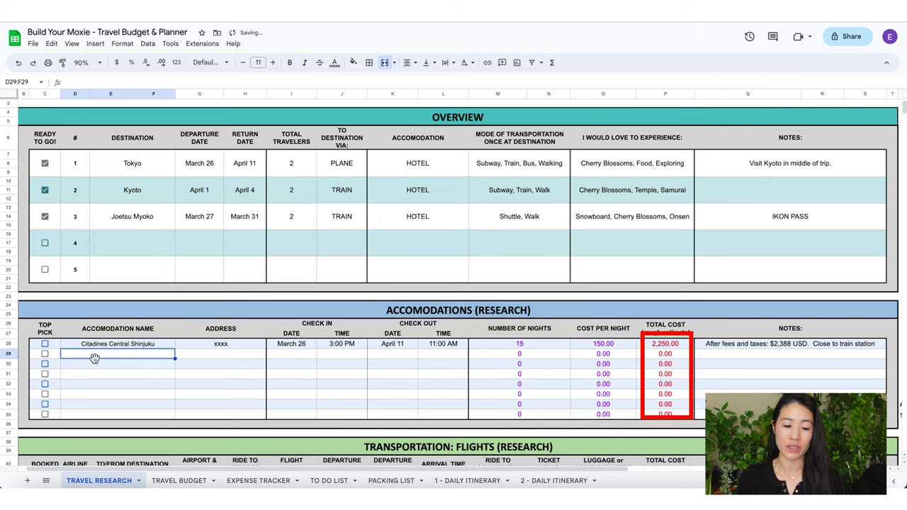
{"action": "type", "text": "Lotte Arai Resort"}
{"action": "key", "text": "Tab"}
{"action": "type", "text": "xxxx"}
{"action": "key", "text": "Tab"}
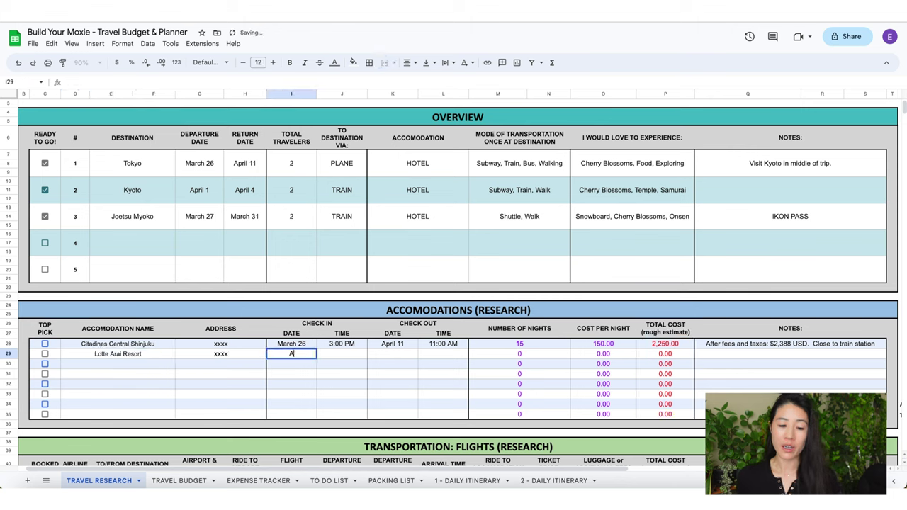
{"action": "type", "text": "Apr"}
{"action": "key", "text": "BackSpace"}
{"action": "key", "text": "BackSpace"}
{"action": "key", "text": "BackSpace"}
{"action": "type", "text": "March 27"}
{"action": "key", "text": "Tab"}
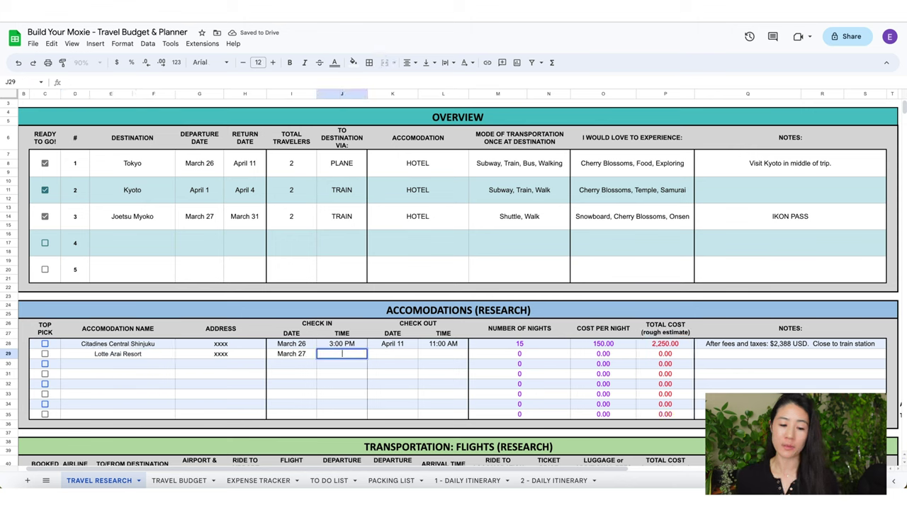
{"action": "type", "text": "3:00 PM"}
{"action": "key", "text": "Tab"}
Step: Set its check-out to March 31, 11:00 AM, 3 nights, 190 per night, note 'Free shuttle booking'
{"action": "type", "text": "March 31"}
{"action": "key", "text": "Tab"}
{"action": "type", "text": "11:00 AM"}
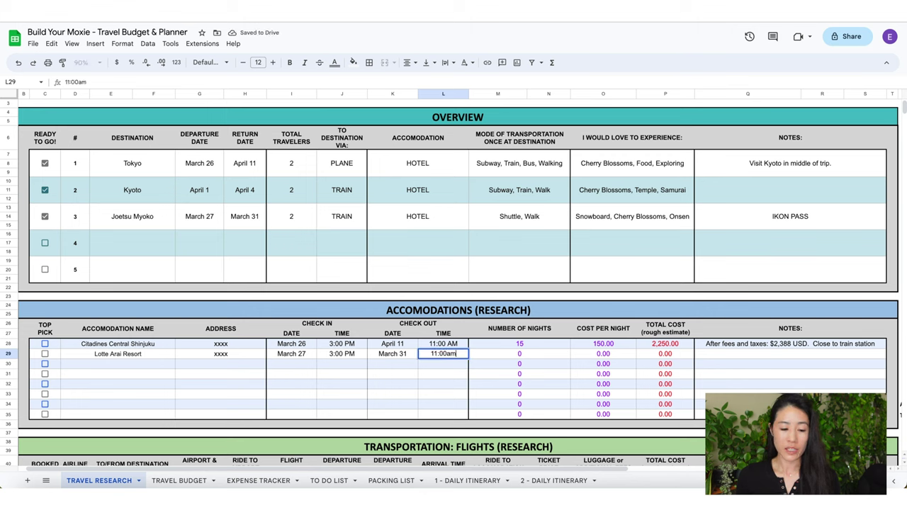
{"action": "key", "text": "Tab"}
{"action": "type", "text": "3"}
{"action": "key", "text": "Tab"}
{"action": "type", "text": "190"}
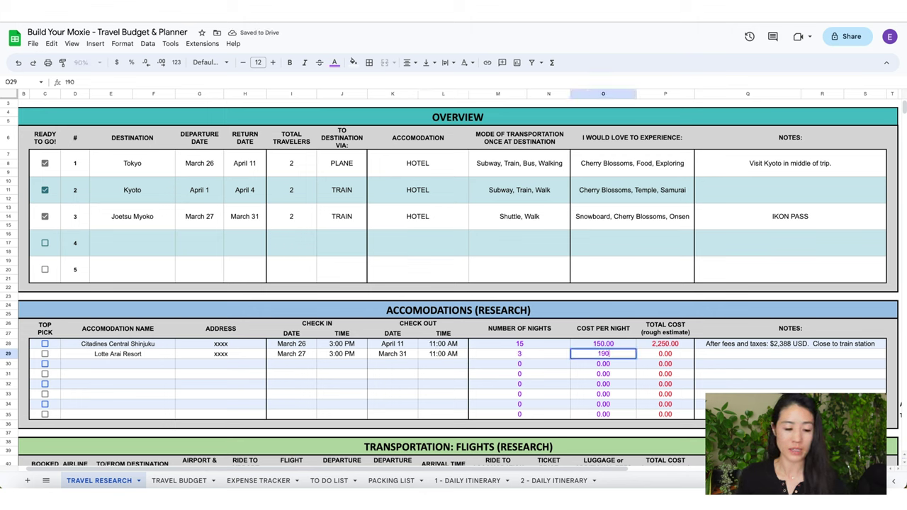
{"action": "key", "text": "Tab"}
{"action": "key", "text": "Tab"}
{"action": "type", "text": "Free shuttle booking"}
{"action": "key", "text": "Return"}
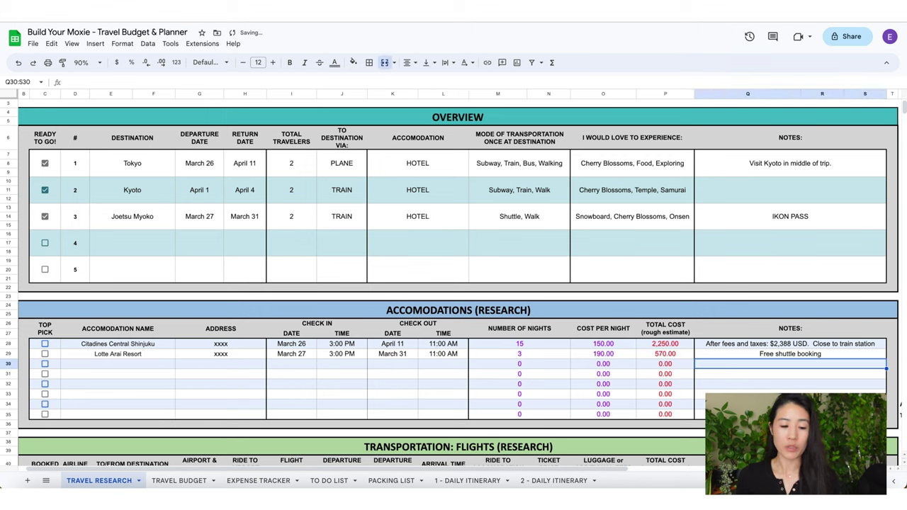
Step: Add Hotel in Kyoto noting 'Smaller room but in cute neighborhood.' and tick all three top picks
{"action": "left_click", "coordinate": [160, 367]}
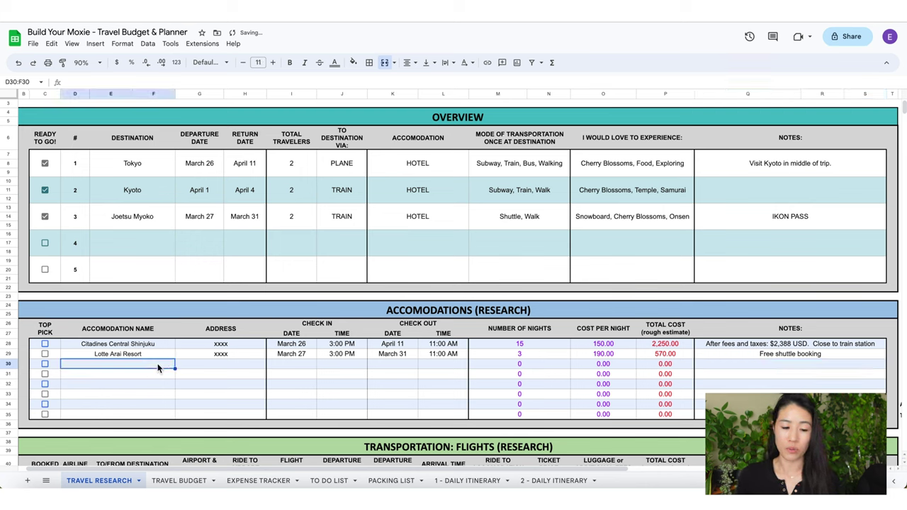
{"action": "type", "text": "Hotel"}
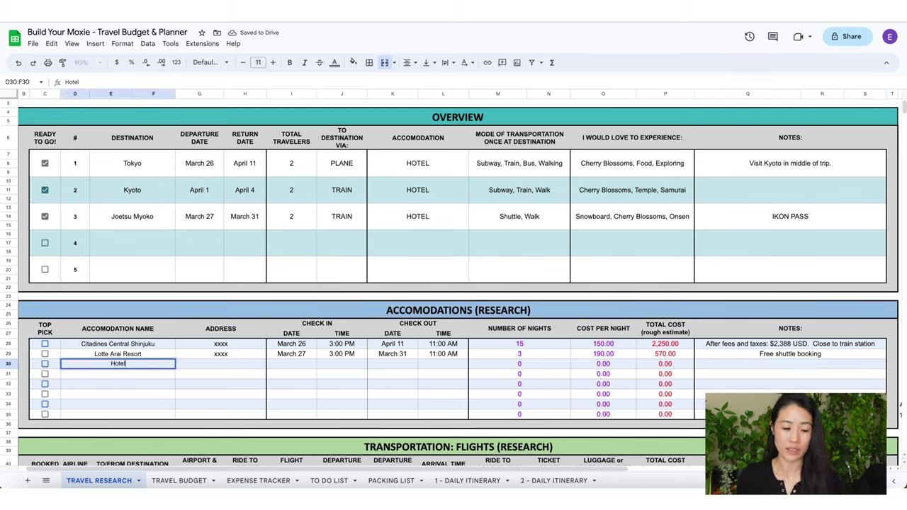
{"action": "type", "text": " in "}
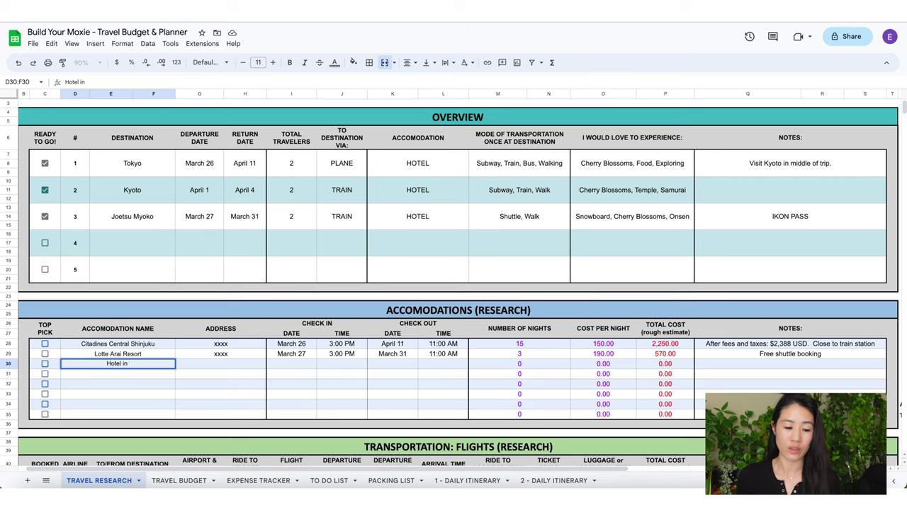
{"action": "type", "text": "Kyoto"}
{"action": "key", "text": "Tab"}
{"action": "type", "text": "xxxx"}
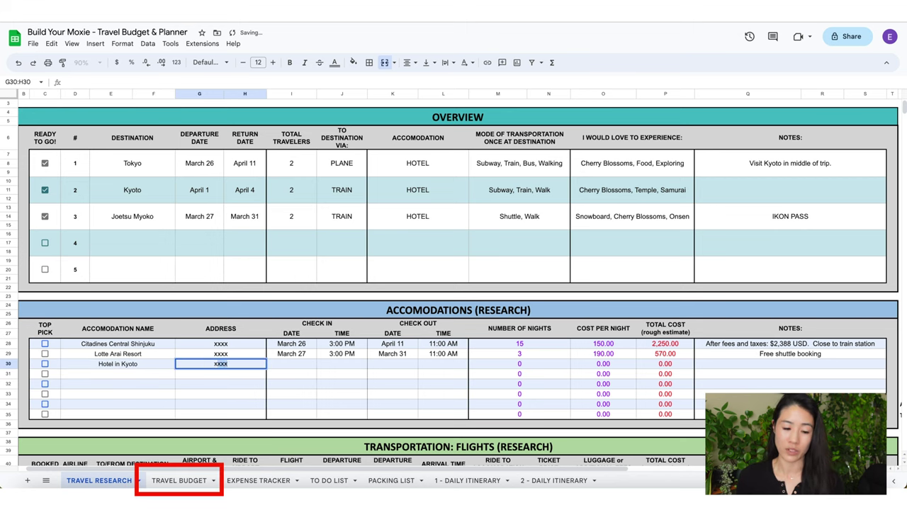
{"action": "key", "text": "Tab"}
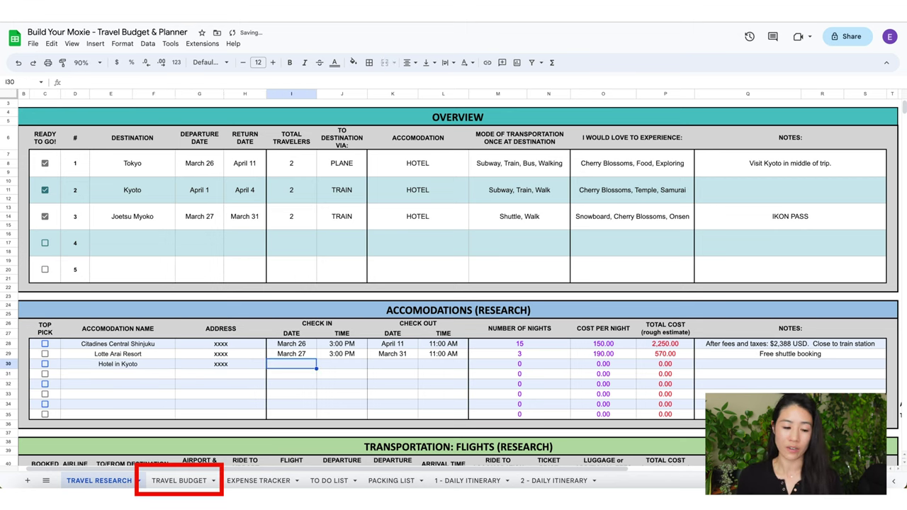
{"action": "left_click", "coordinate": [790, 363]}
{"action": "type", "text": "Smaller room but in cute neighborhood."}
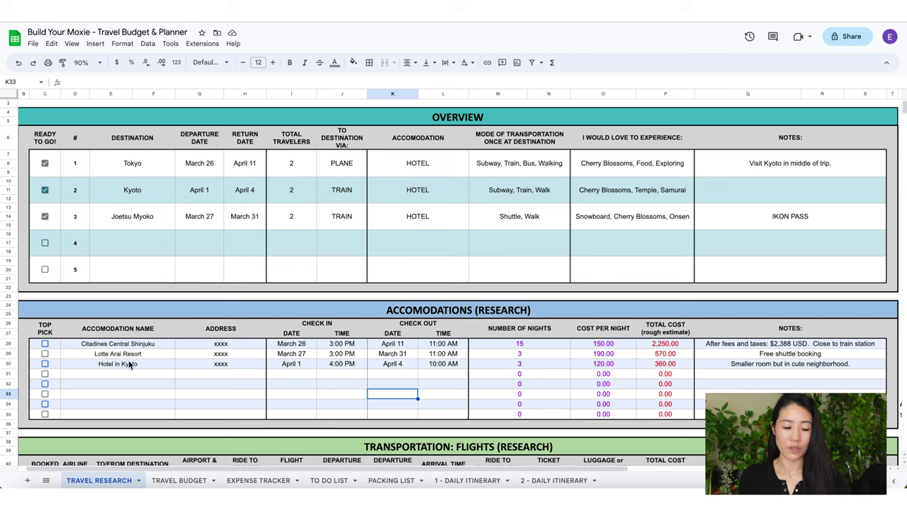
{"action": "left_click", "coordinate": [45, 344]}
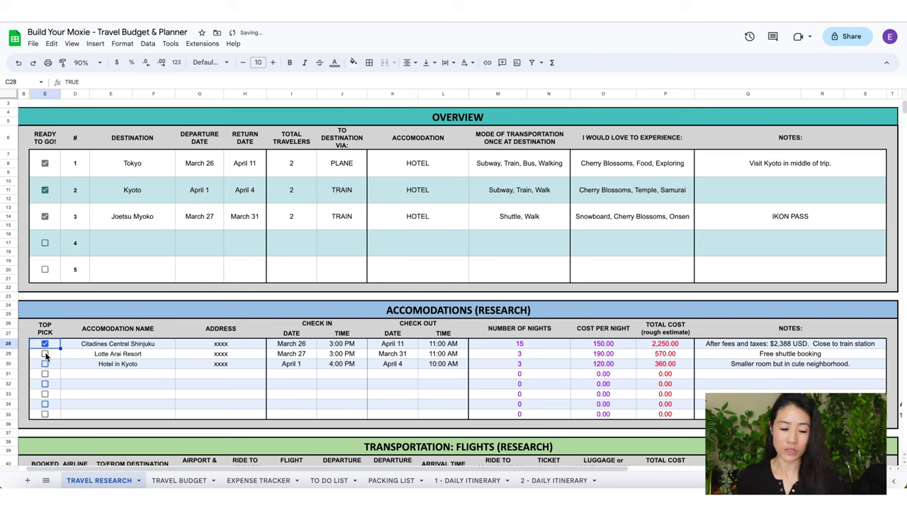
{"action": "left_click", "coordinate": [46, 355]}
{"action": "left_click", "coordinate": [45, 364]}
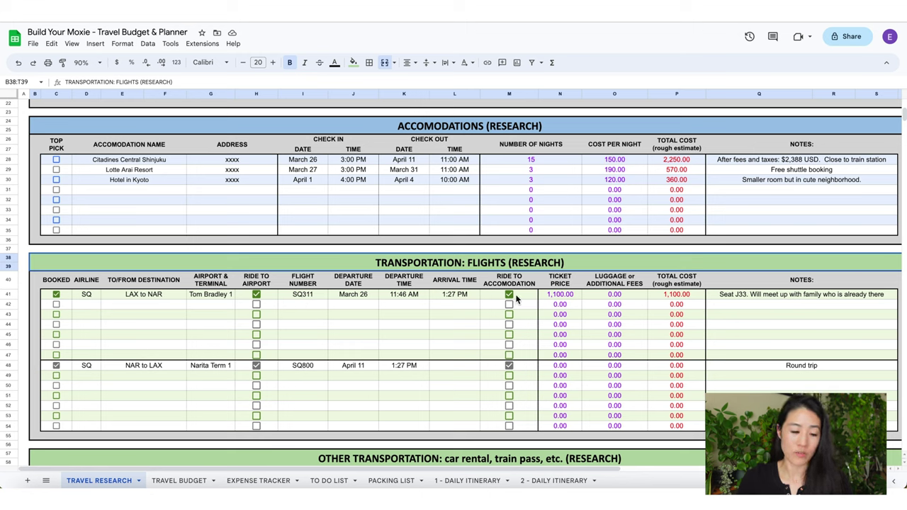
Step: Try a 500 ticket price on flight row 42 and a 50 LAX–NAR luggage fee, resetting it to 0
{"action": "left_click", "coordinate": [564, 304]}
{"action": "type", "text": "500"}
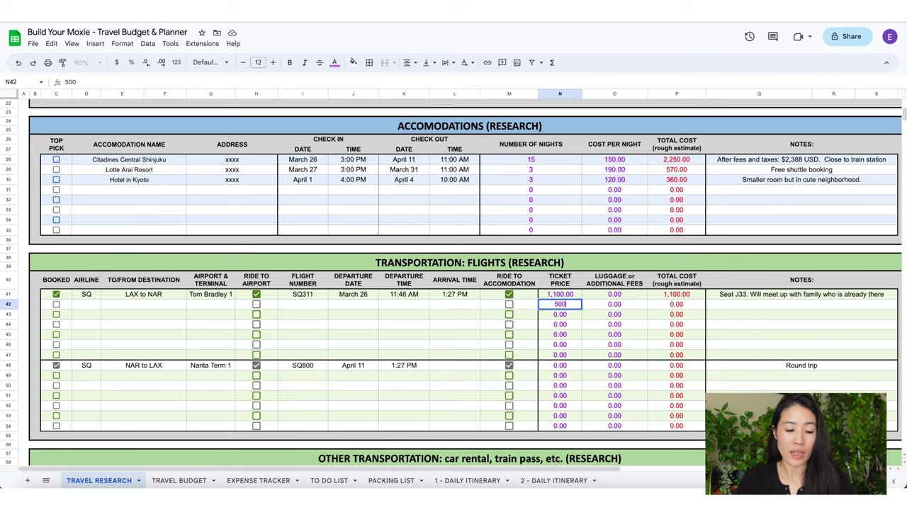
{"action": "key", "text": "Return"}
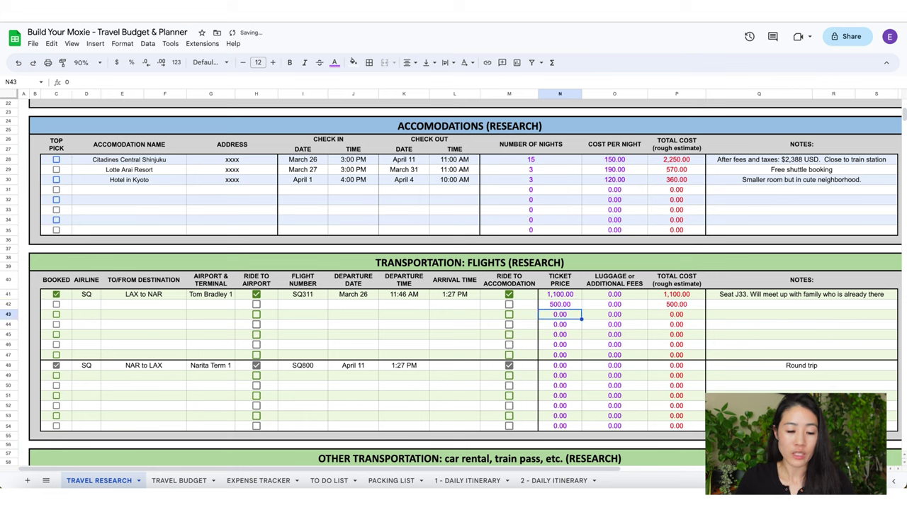
{"action": "left_click", "coordinate": [618, 294]}
{"action": "type", "text": "50"}
{"action": "key", "text": "Return"}
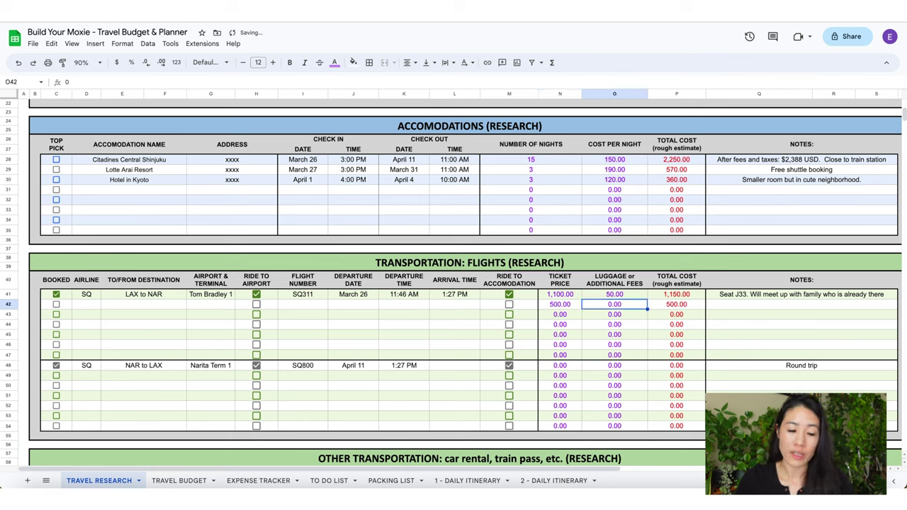
{"action": "left_click", "coordinate": [614, 294]}
{"action": "type", "text": "0"}
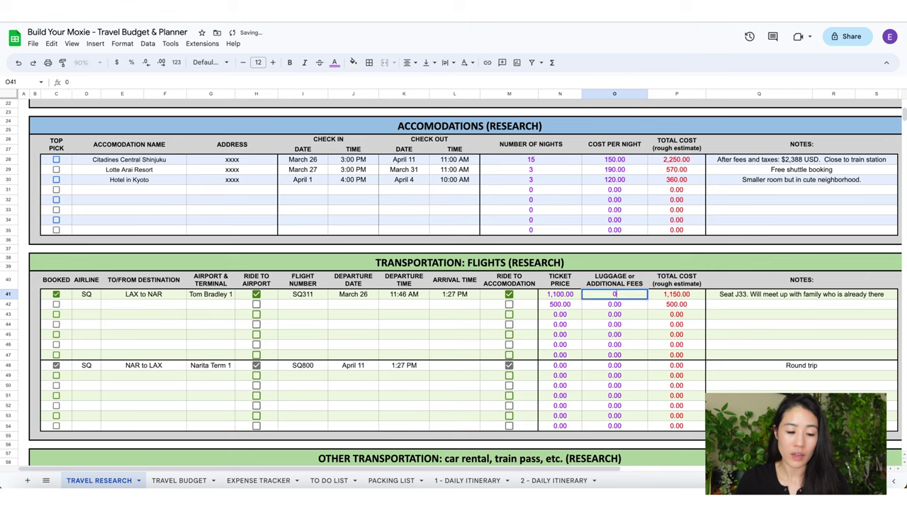
{"action": "key", "text": "Return"}
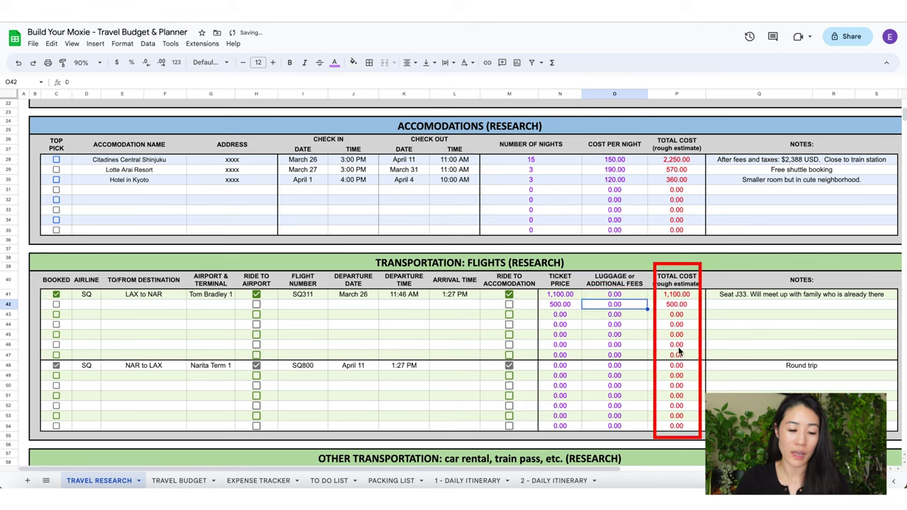
Step: Enter 'notes' in row 42, set the LAX–NAR ticket to 2,200.00, and scroll to Other Transportation
{"action": "left_click", "coordinate": [745, 308]}
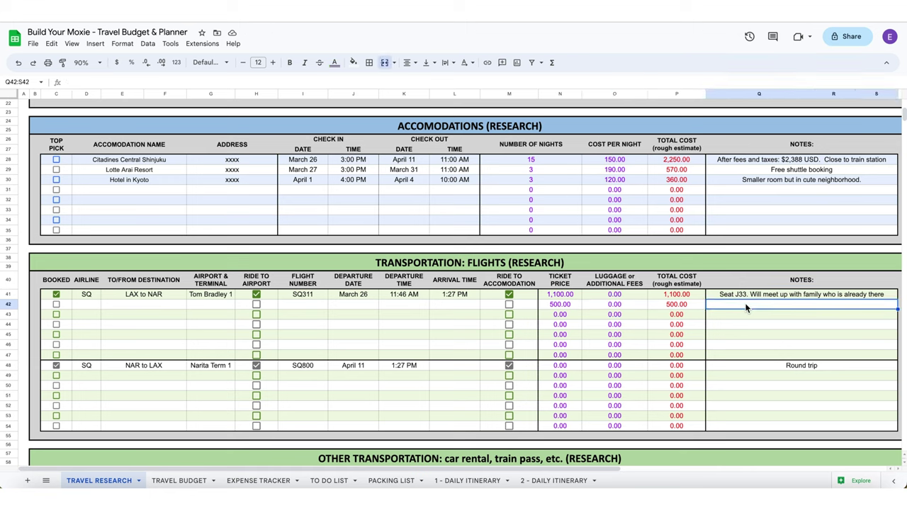
{"action": "type", "text": "notes"}
{"action": "key", "text": "Return"}
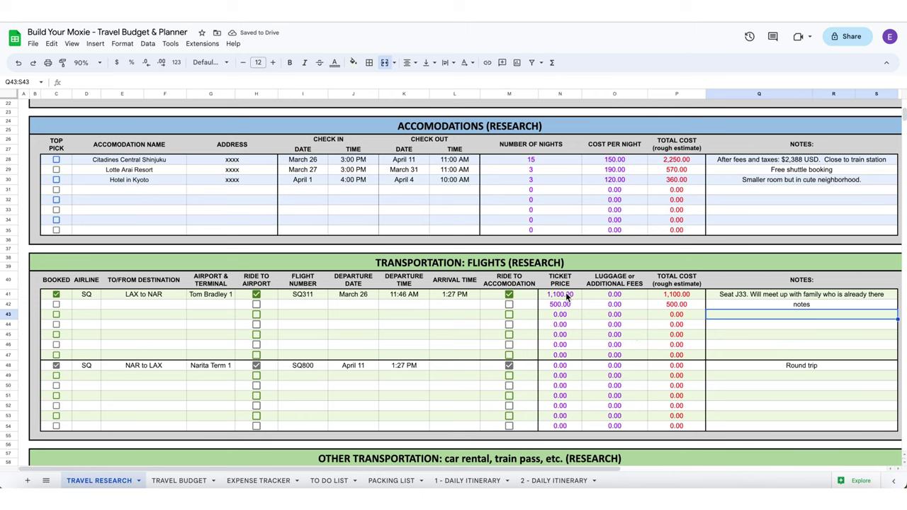
{"action": "left_click", "coordinate": [566, 297]}
{"action": "type", "text": "22"}
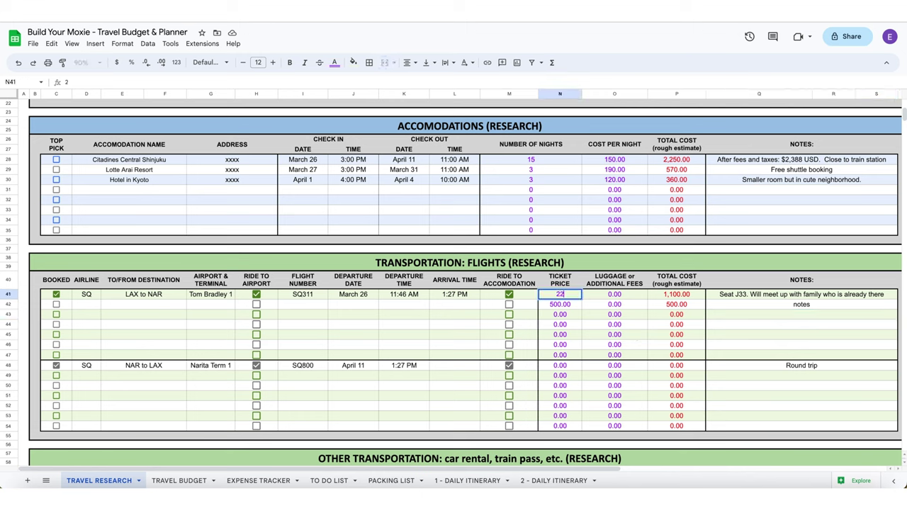
{"action": "key", "text": "Return"}
{"action": "left_click", "coordinate": [57, 366]}
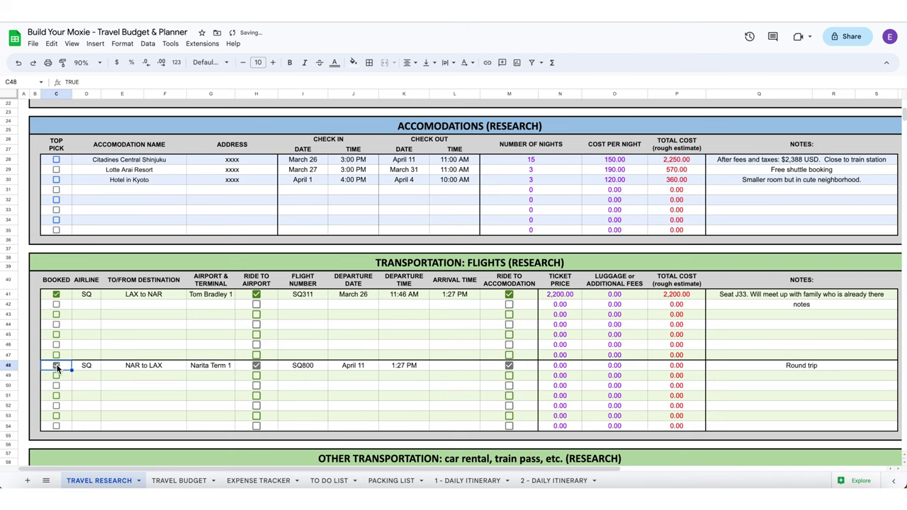
{"action": "scroll", "coordinate": [197, 339], "scroll_direction": "down", "scroll_amount": 3}
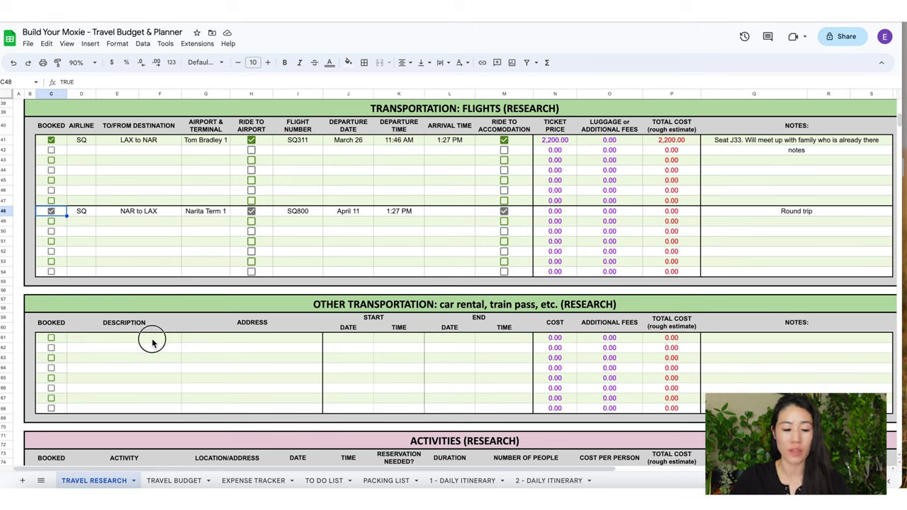
Step: Add a Japan Rail Pass row (activate at JR EAST TRAVEL service center), March 28–April 11, 383 cost, 36 fees
{"action": "left_click", "coordinate": [152, 339]}
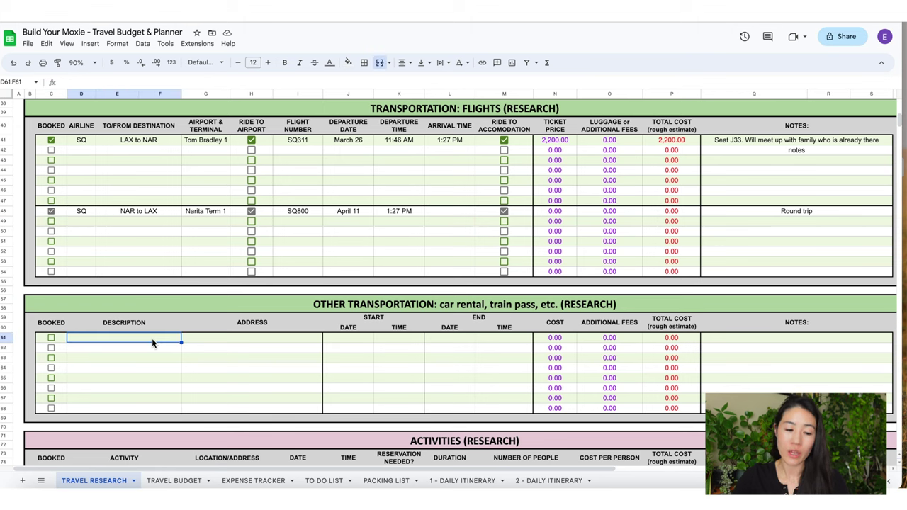
{"action": "type", "text": "Japan Rail Pass"}
{"action": "key", "text": "Tab"}
{"action": "type", "text": "activate"}
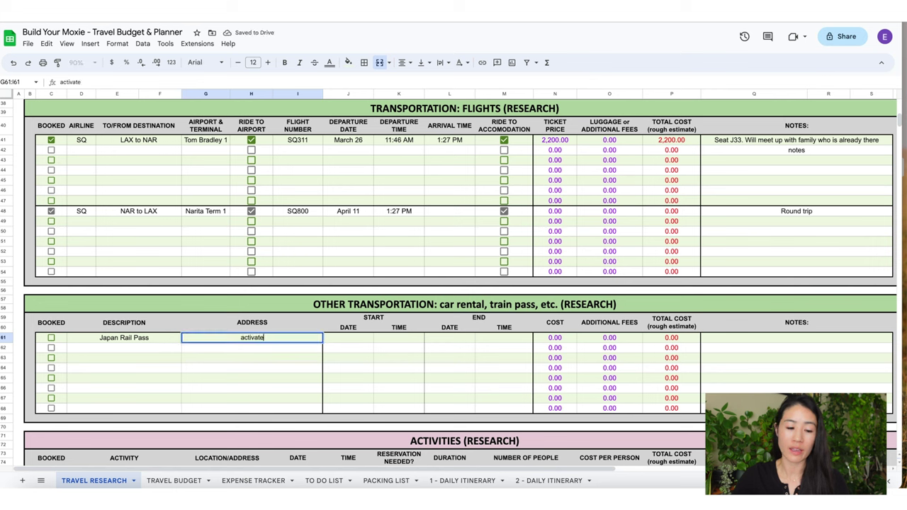
{"action": "type", "text": " at JR EAST TRAVEL service center"}
{"action": "key", "text": "Tab"}
{"action": "type", "text": "March 28"}
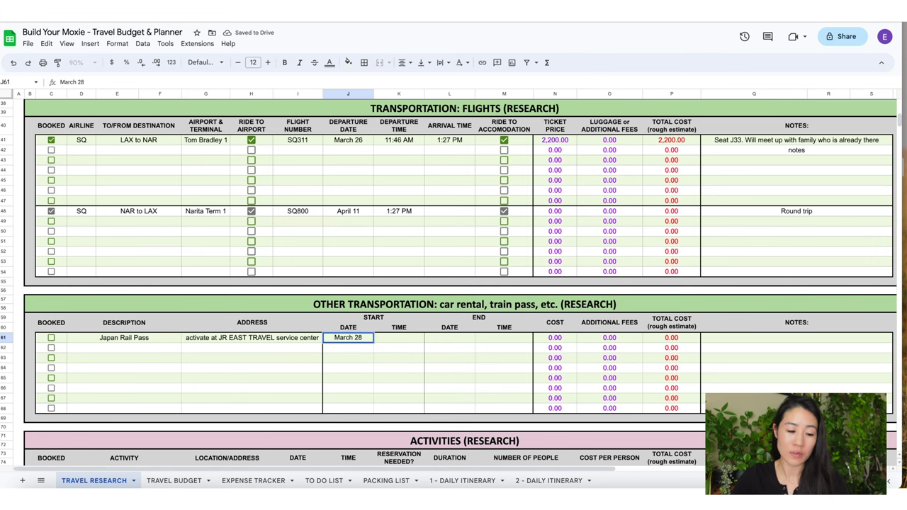
{"action": "key", "text": "Tab"}
{"action": "key", "text": "Tab"}
{"action": "type", "text": "April 11"}
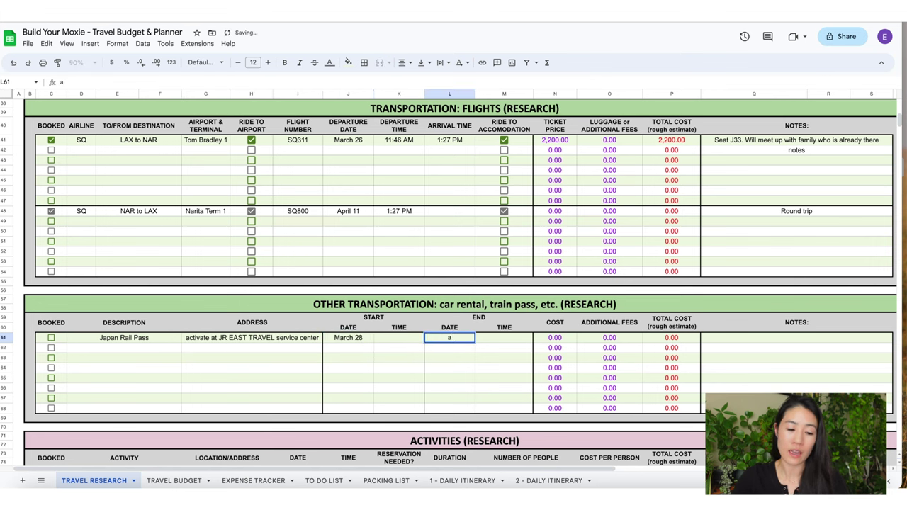
{"action": "key", "text": "Tab"}
{"action": "key", "text": "Tab"}
{"action": "type", "text": "383"}
{"action": "key", "text": "Tab"}
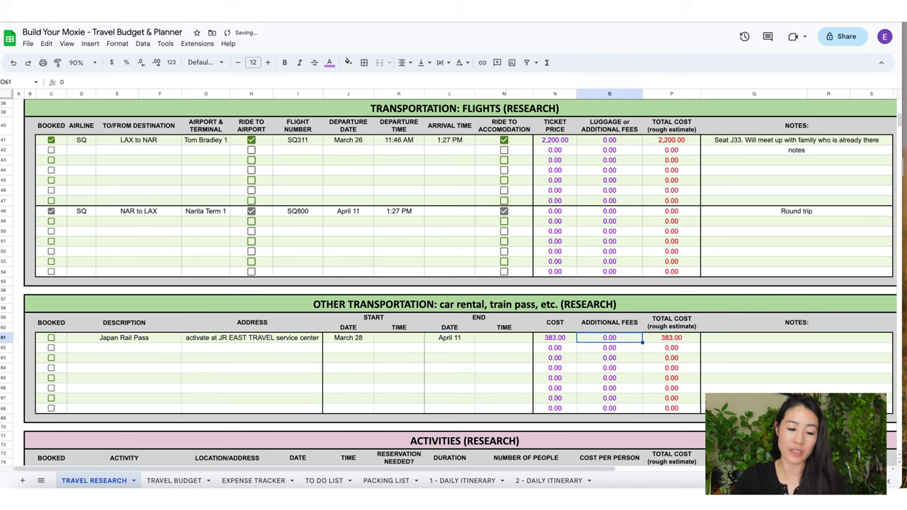
{"action": "type", "text": "36"}
Step: Give the second rail pass row 383 cost and 36 fees, with the note 'added pocket wifi'
{"action": "key", "text": "Tab"}
{"action": "left_click", "coordinate": [554, 347]}
{"action": "type", "text": "383"}
{"action": "key", "text": "Tab"}
{"action": "type", "text": "36"}
{"action": "key", "text": "Tab"}
{"action": "left_click", "coordinate": [724, 338]}
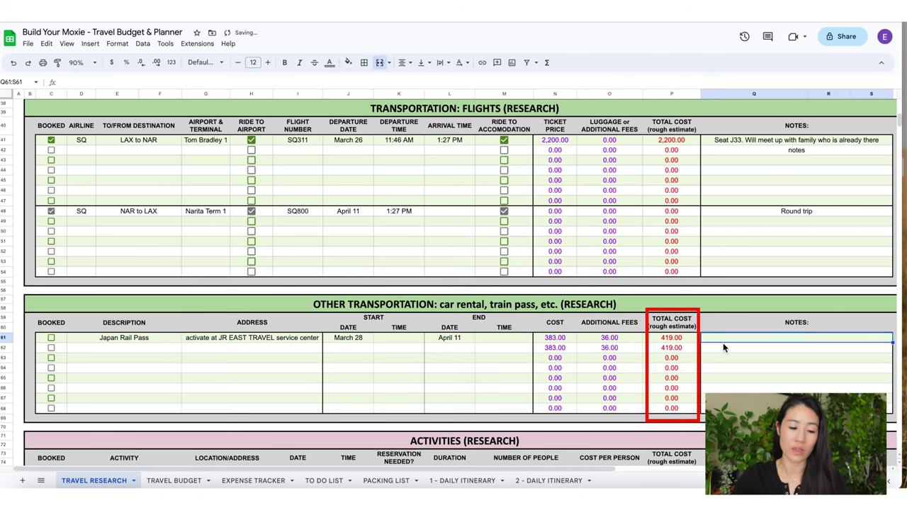
{"action": "type", "text": "added pocket wifi"}
{"action": "left_click", "coordinate": [85, 356]}
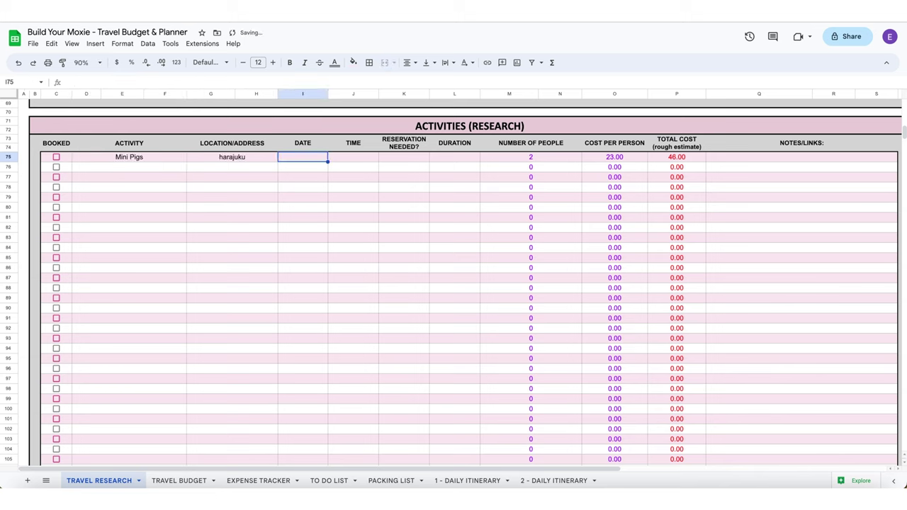
Step: Finish the Mini Pigs row (April 10, 12.00) and add Hedgehogs at Chiku Chiku in Shibuya for 18.00
{"action": "type", "text": "April 10\t2:30\tYES\t30 min\t2\t12.00\t\teat after.  Walk around.  No touching other piggies prior."}
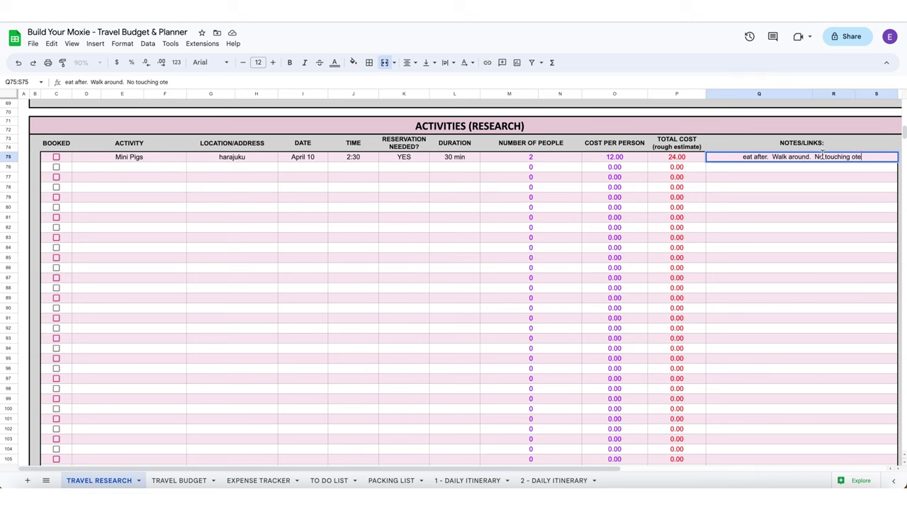
{"action": "left_click", "coordinate": [158, 168]}
{"action": "type", "text": "Hedgehogs at Chiku Chiku"}
{"action": "key", "text": "Tab"}
{"action": "type", "text": "shibuya"}
{"action": "key", "text": "Up"}
{"action": "type", "text": "Harajuku"}
{"action": "key", "text": "Down"}
{"action": "type", "text": "Shibuya\tApril 10\t5:30\tYES\t60 min\t2\t18.00\t\tUdon after at scramble crossing!"}
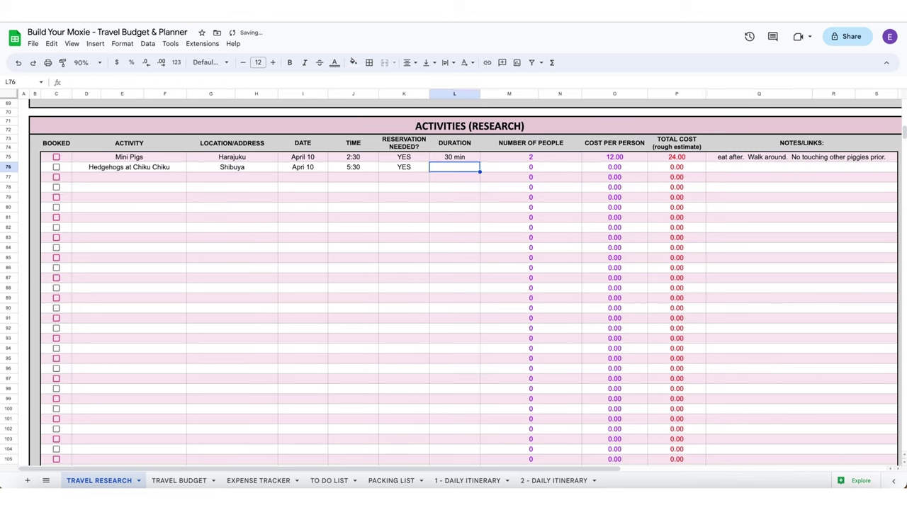
{"action": "key", "text": "Return"}
Step: Add Professional Photography at YoYoGi Park, April 8 at 9:00, costing 180, noting 'Bring 2 outfits!'
{"action": "left_click", "coordinate": [129, 176]}
{"action": "type", "text": "Professional Photography\tYoYoGi Park\tApril 8\t9:00\tYES\t2 hours\t2"}
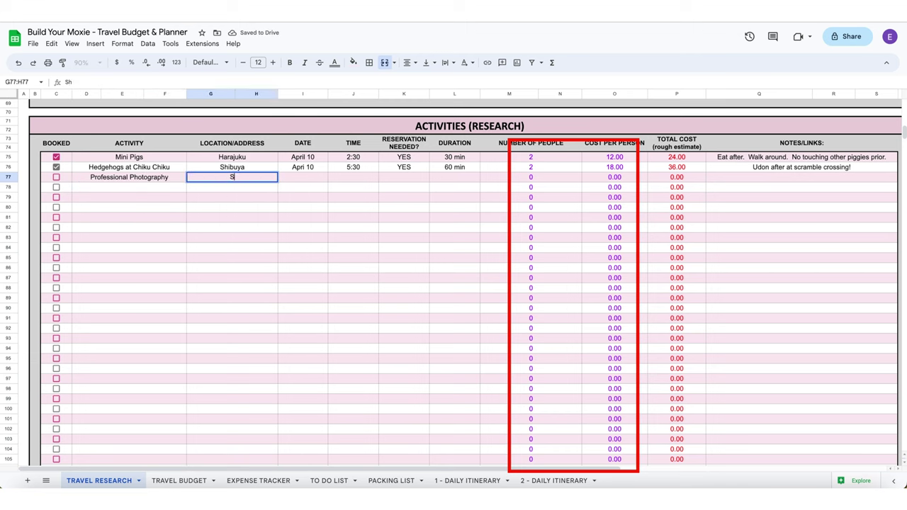
{"action": "key", "text": "Tab"}
{"action": "type", "text": "180"}
{"action": "key", "text": "Tab"}
{"action": "key", "text": "Tab"}
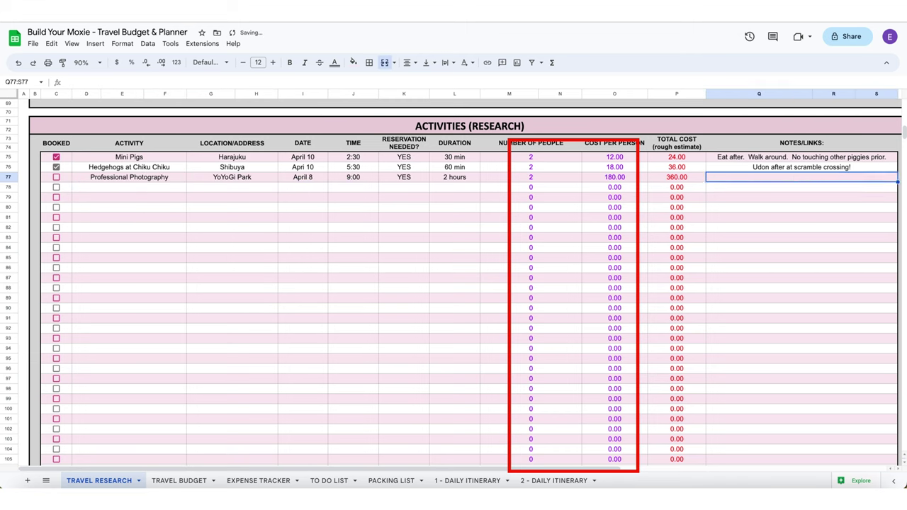
{"action": "type", "text": "Total was $361.  Bring 2 outfits!"}
{"action": "key", "text": "Return"}
Step: Add Full Metal Alchemist Cafe and Cherry Blossoms at the park, both Shinjuku on March 27, with notes
{"action": "type", "text": "Full Metal Alchemist Cafe\tShinjuku\tMarch 27\t11:00\tYES\t1 hour\t2\t0.00\t0.00\tLook up prices.  Need to book!"}
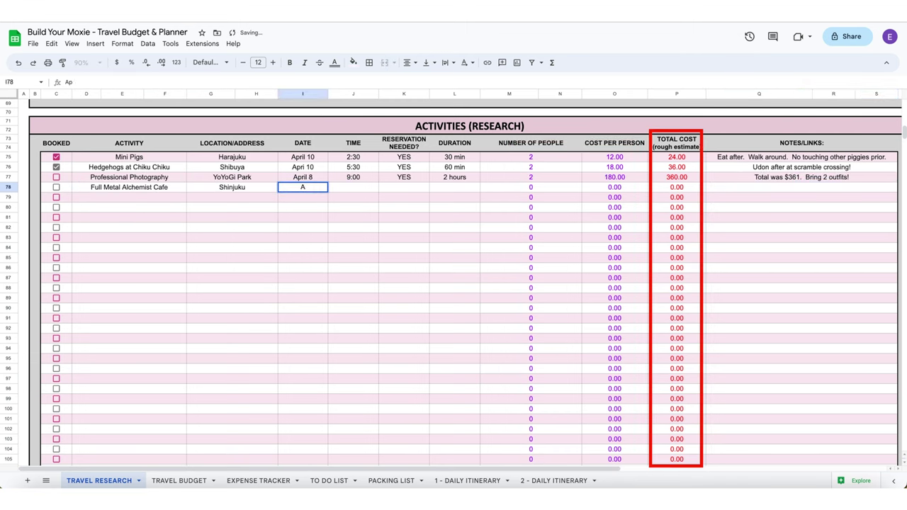
{"action": "type", "text": "!"}
{"action": "key", "text": "Return"}
{"action": "type", "text": "Cherry Blossoms at the park\tShinjuku\tMarch 27\t8:00\tNO\tX\t2"}
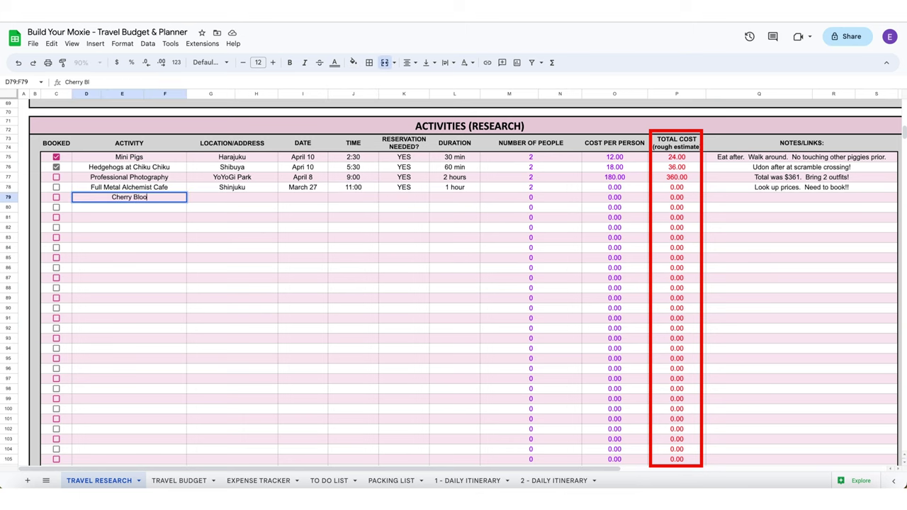
{"action": "key", "text": "Tab"}
{"action": "type", "text": "Go to Konbini first to get some onigiri.  Bring UMBRELLA!"}
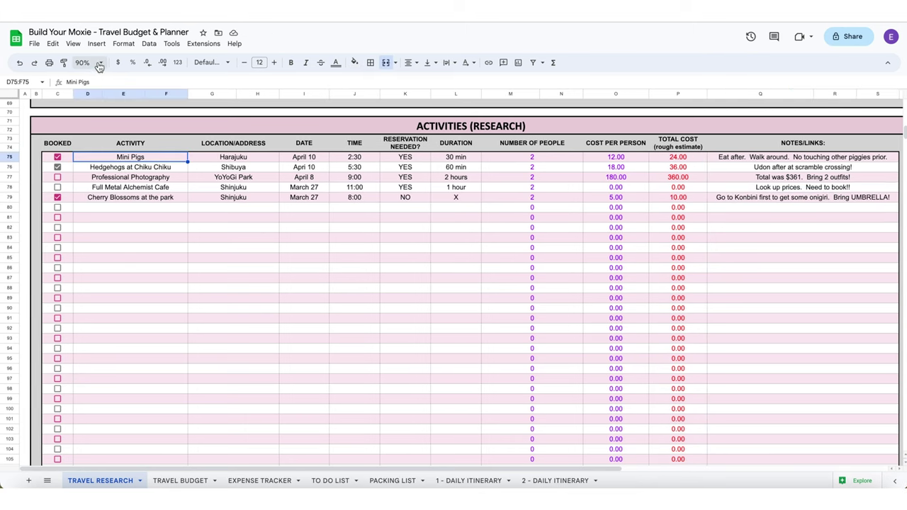
{"action": "left_click", "coordinate": [99, 64]}
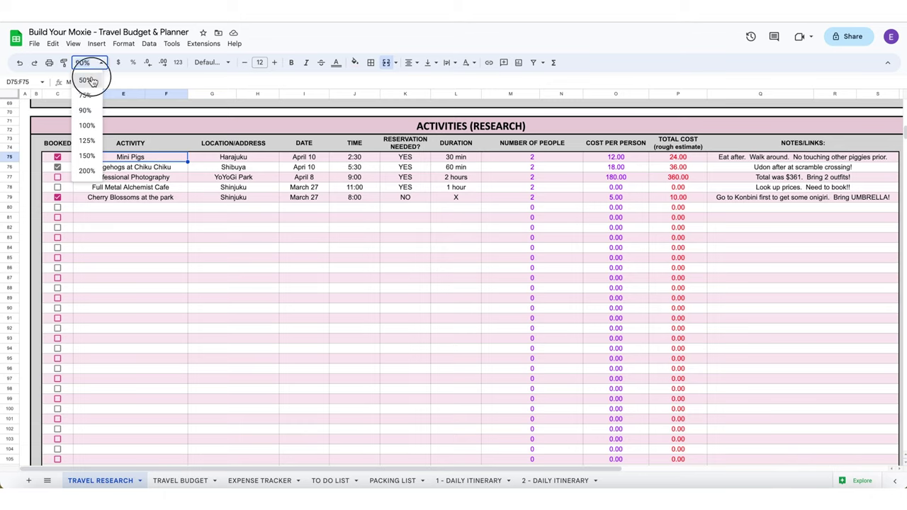
Step: Zoom out to 50% and scroll down to view the whole TRAVEL BUDGET sheet
{"action": "left_click", "coordinate": [85, 80]}
{"action": "scroll", "coordinate": [102, 196], "scroll_direction": "down", "scroll_amount": 3}
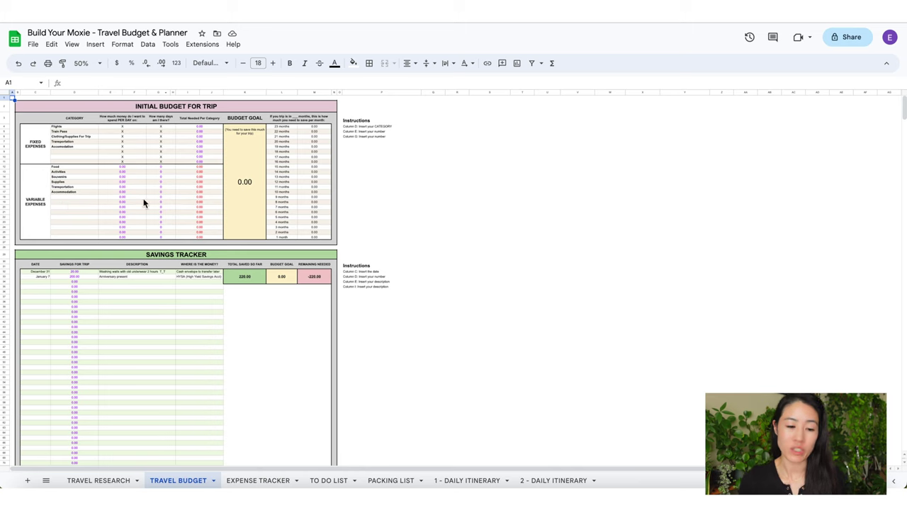
{"action": "left_click", "coordinate": [88, 64]}
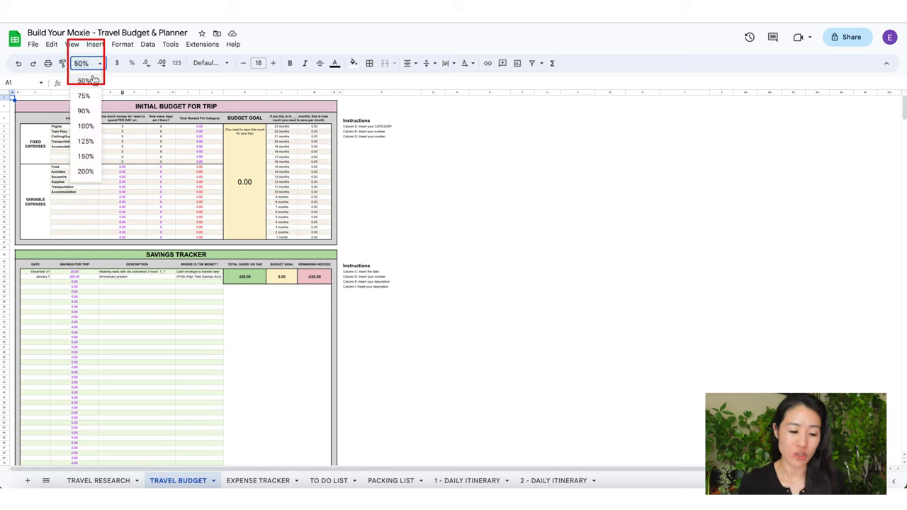
Step: At 125% zoom, enter 400 as the Train Pass total and 1,000 as the Flights total
{"action": "left_click", "coordinate": [85, 142]}
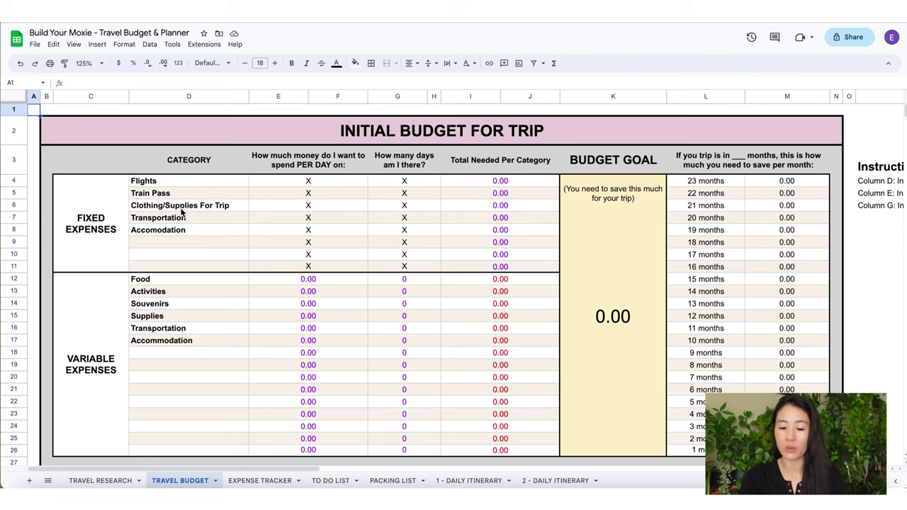
{"action": "type", "text": "500"}
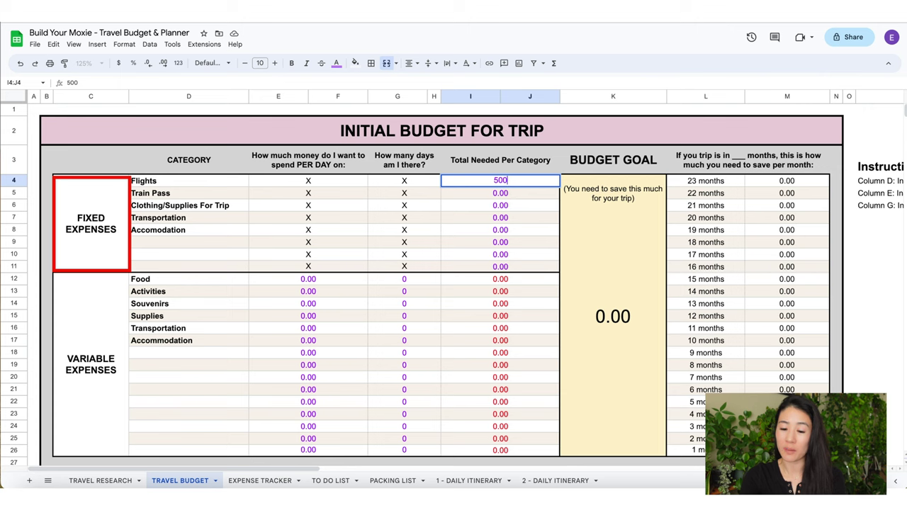
{"action": "key", "text": "Return"}
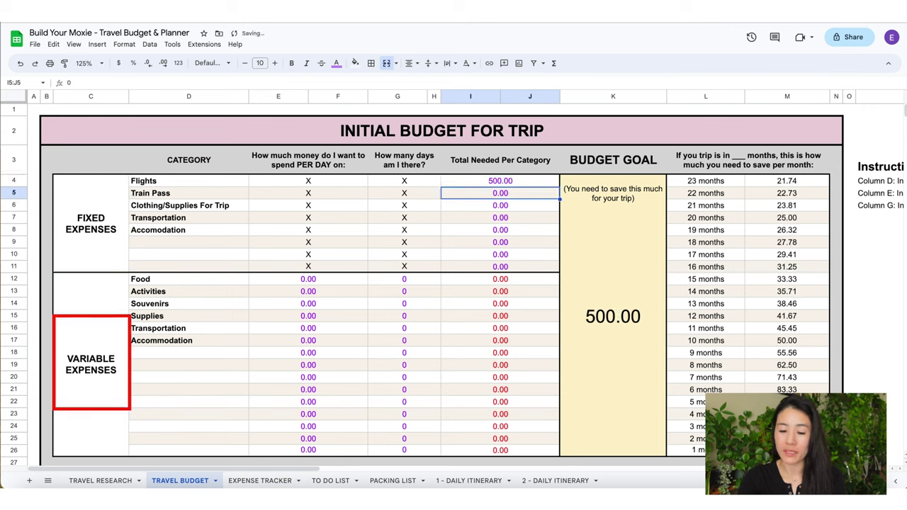
{"action": "type", "text": "400"}
{"action": "key", "text": "Return"}
{"action": "key", "text": "Up"}
{"action": "key", "text": "Up"}
{"action": "type", "text": "1,00"}
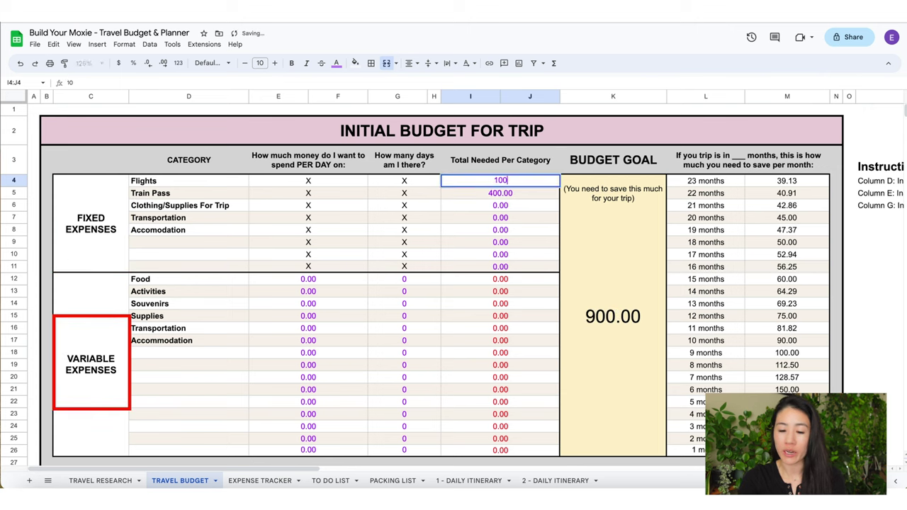
{"action": "type", "text": "0"}
{"action": "key", "text": "Return"}
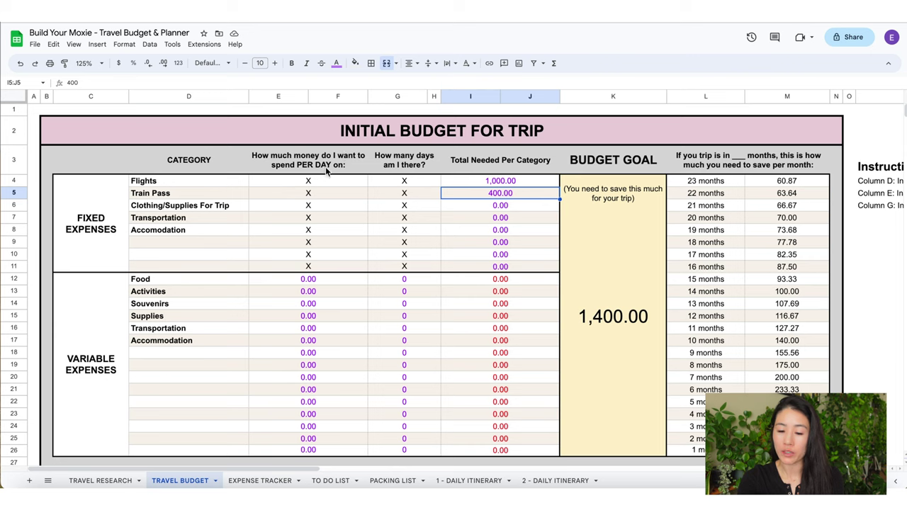
Step: Enter Food at 60 per day for 12 days and Activities at 50 per day for 9 days
{"action": "left_click", "coordinate": [343, 281]}
{"action": "type", "text": "60"}
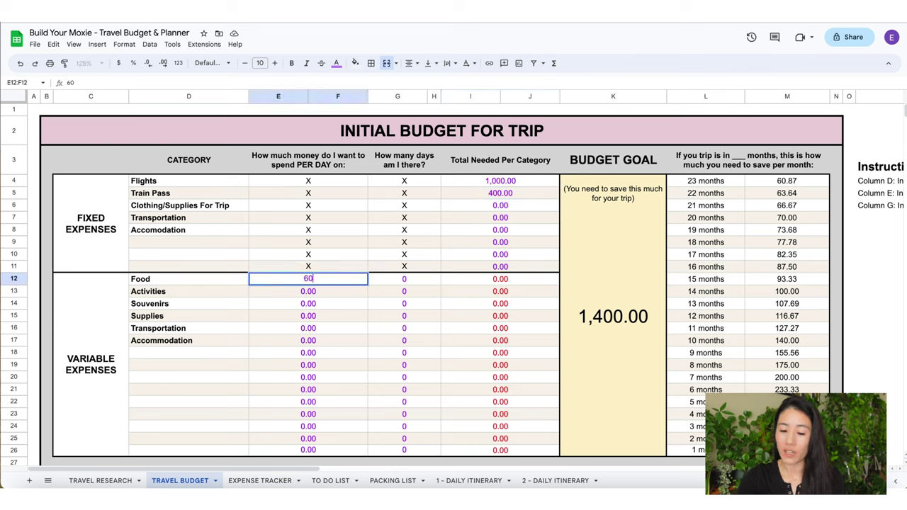
{"action": "key", "text": "Tab"}
{"action": "type", "text": "12"}
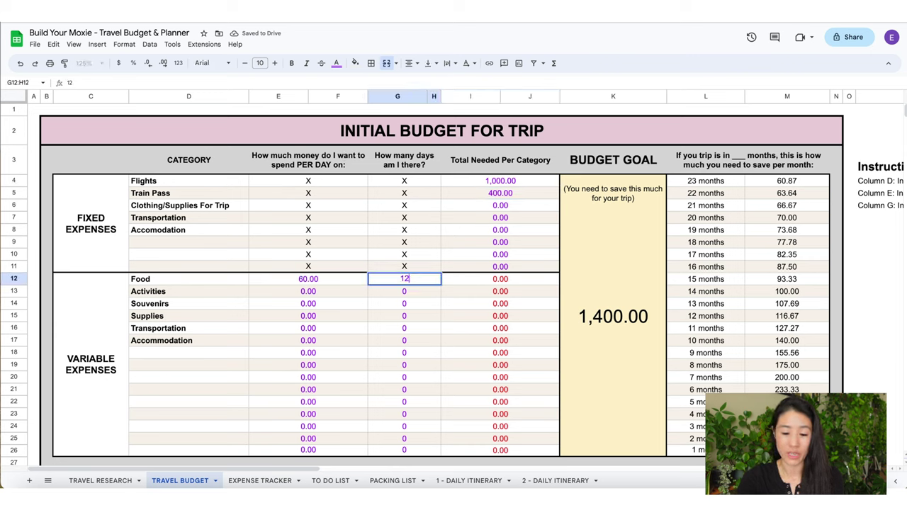
{"action": "key", "text": "Return"}
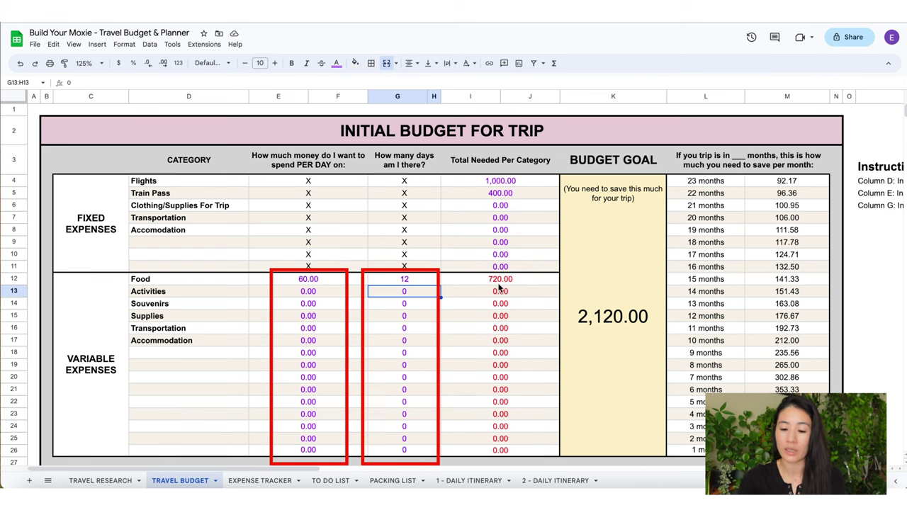
{"action": "left_click", "coordinate": [360, 291]}
{"action": "type", "text": "50"}
{"action": "key", "text": "Tab"}
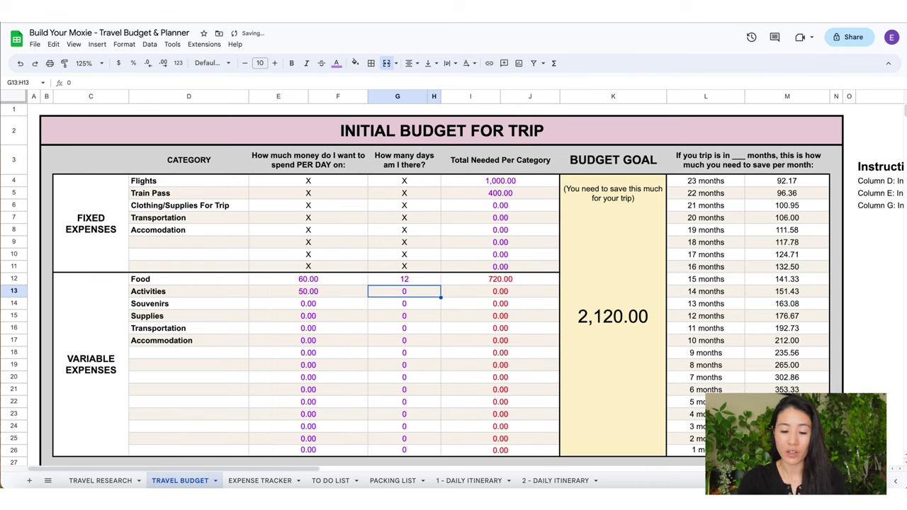
{"action": "type", "text": "9"}
{"action": "key", "text": "Return"}
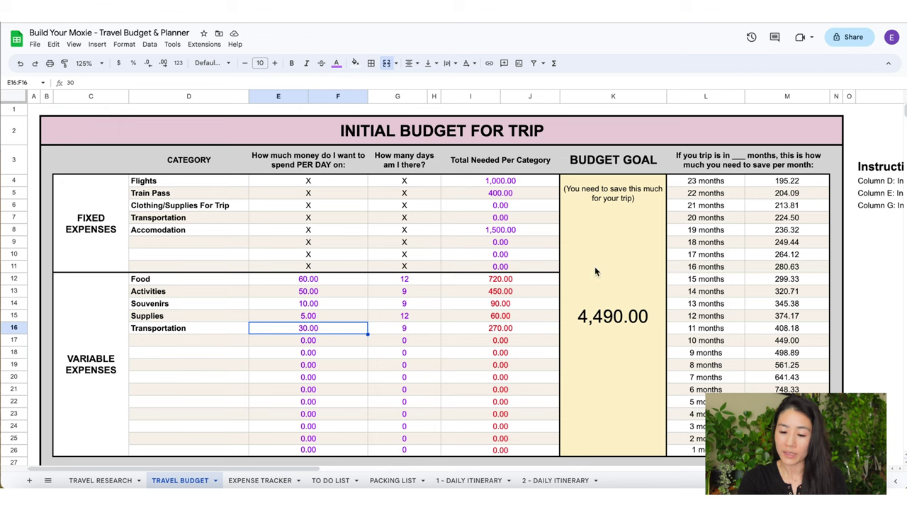
Step: Fill the next variable expense rows with 49 and 25 per day and day counts of 3 and 9
{"action": "key", "text": "Down"}
{"action": "type", "text": "49"}
{"action": "key", "text": "Tab"}
{"action": "type", "text": "3"}
{"action": "key", "text": "Return"}
{"action": "type", "text": "25"}
{"action": "key", "text": "Tab"}
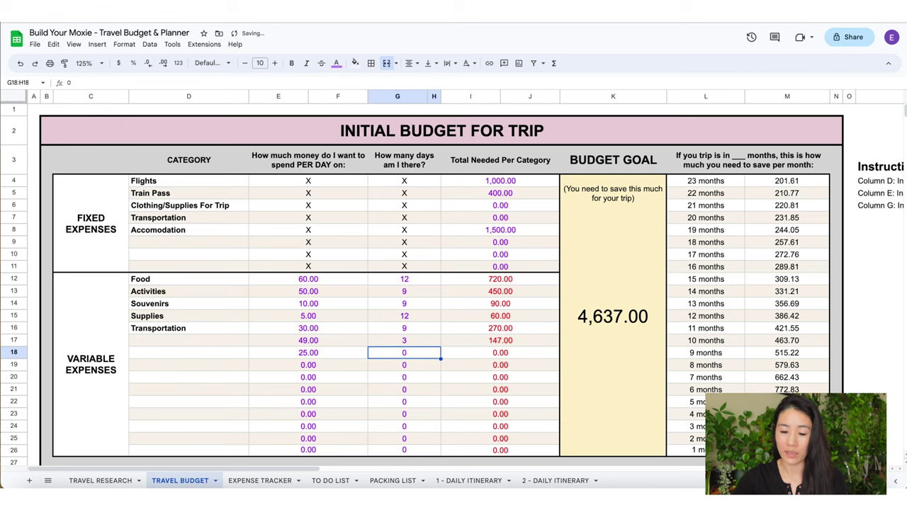
{"action": "type", "text": "3"}
{"action": "key", "text": "Return"}
{"action": "key", "text": "Up"}
{"action": "key", "text": "Up"}
{"action": "type", "text": "9"}
{"action": "key", "text": "Return"}
{"action": "type", "text": "9"}
{"action": "key", "text": "Return"}
Step: Change the Activities duration to 12 days
{"action": "left_click", "coordinate": [422, 296]}
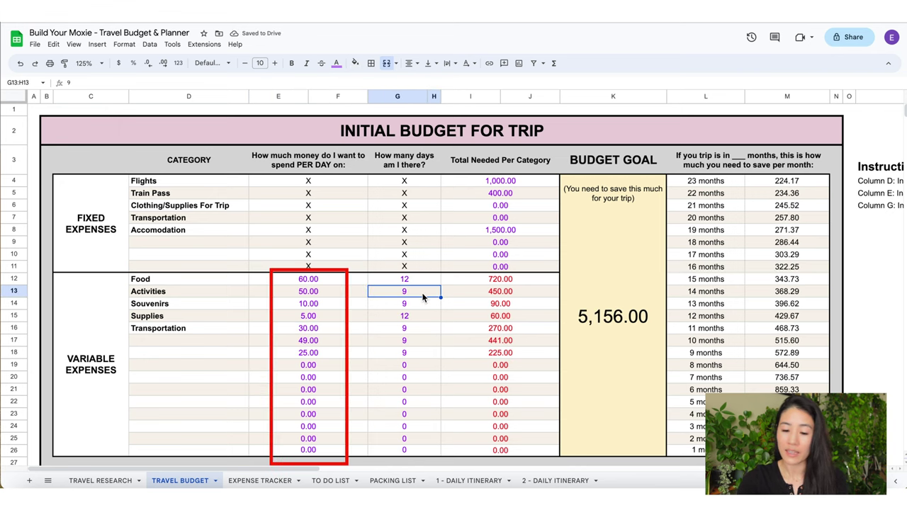
{"action": "type", "text": "12"}
{"action": "key", "text": "Return"}
{"action": "type", "text": "12"}
{"action": "key", "text": "Return"}
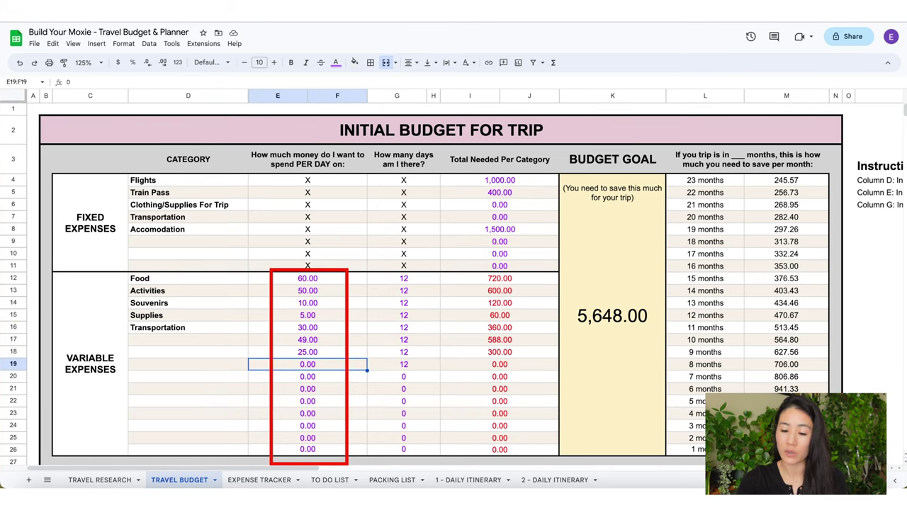
{"action": "left_click", "coordinate": [510, 194]}
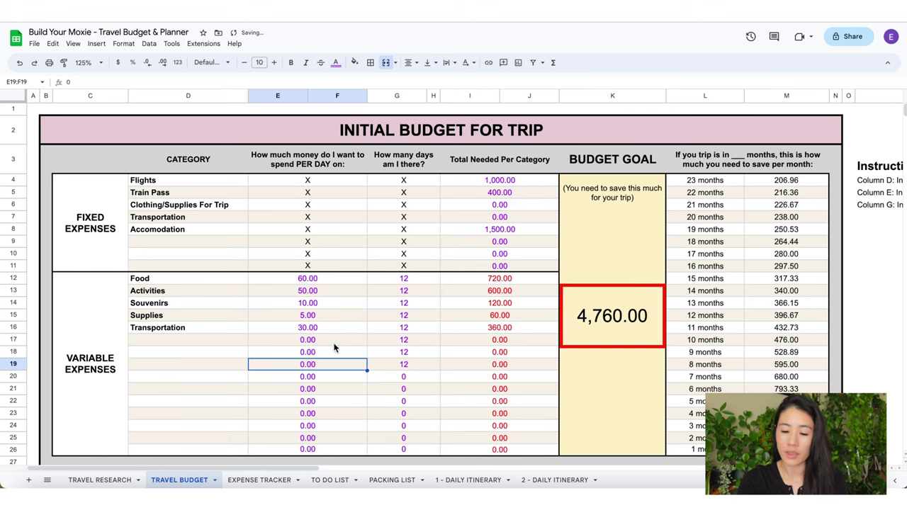
Step: Enter 15 per day in the three unnamed variable expense rows
{"action": "left_click", "coordinate": [331, 341]}
{"action": "type", "text": "15"}
{"action": "key", "text": "Return"}
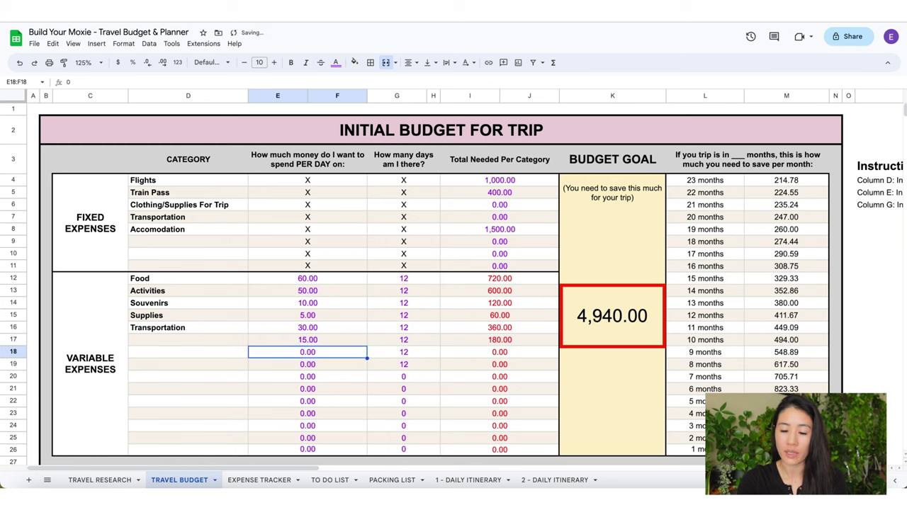
{"action": "type", "text": "15"}
{"action": "key", "text": "Return"}
{"action": "type", "text": "15"}
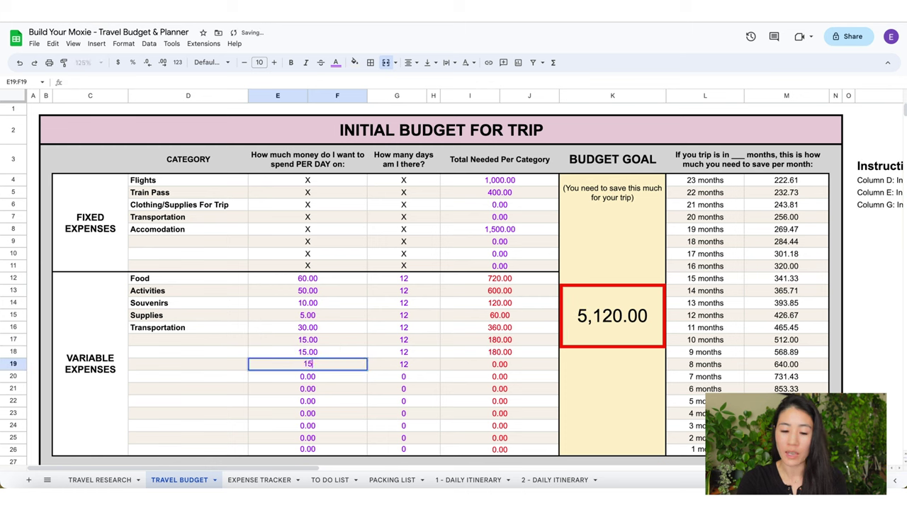
{"action": "key", "text": "Return"}
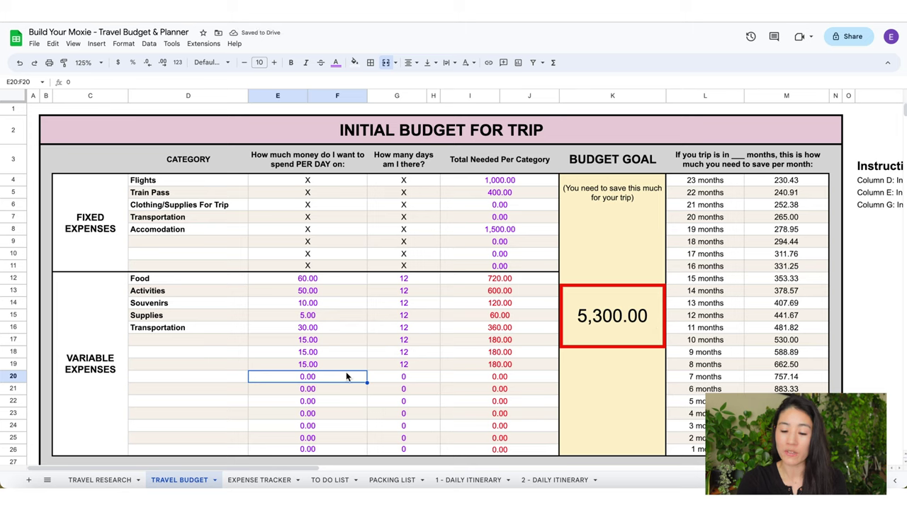
Step: Reset those three daily amounts and the first unnamed row's days to 0
{"action": "key", "text": "Up"}
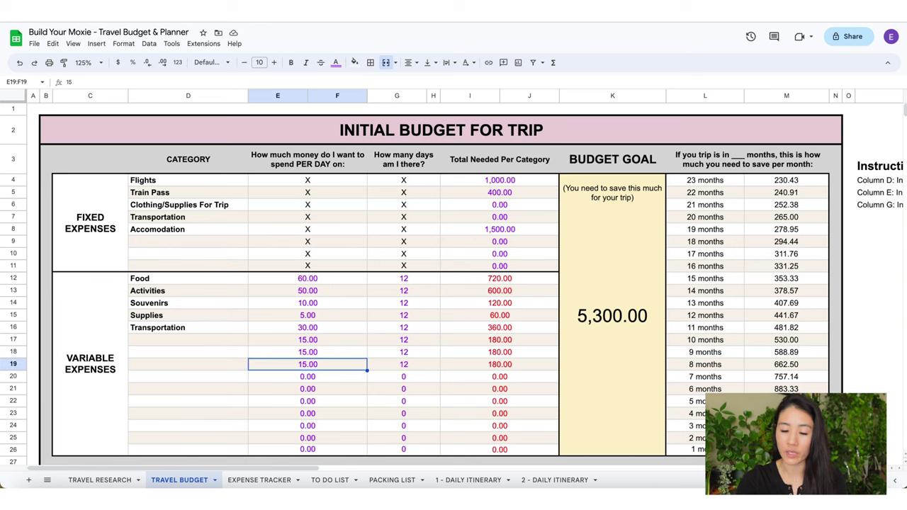
{"action": "type", "text": "0"}
{"action": "key", "text": "Up"}
{"action": "type", "text": "0"}
{"action": "key", "text": "Up"}
{"action": "type", "text": "0"}
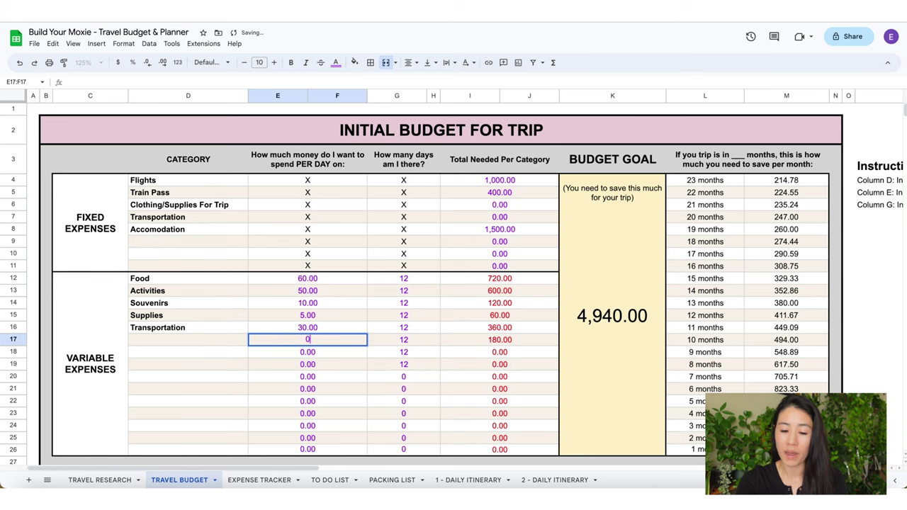
{"action": "key", "text": "Tab"}
{"action": "type", "text": "0"}
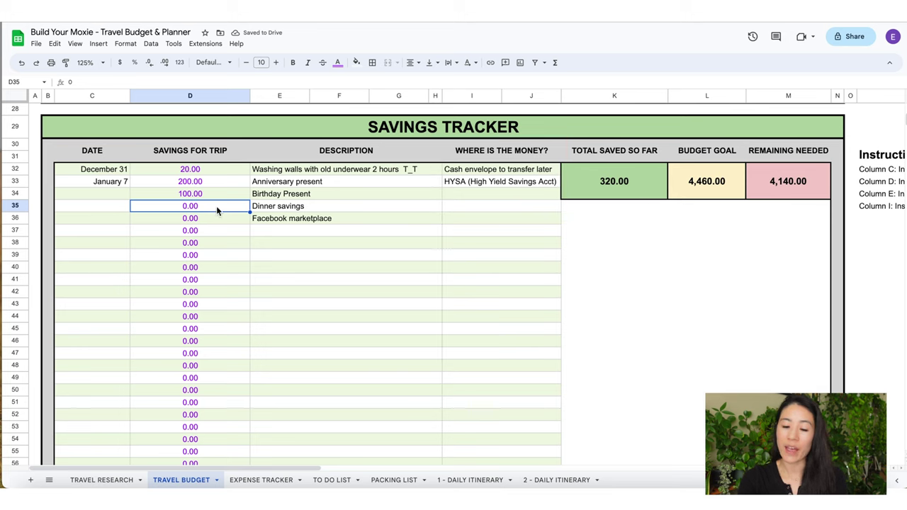
Step: Log savings entries 50, 50, 50, 50, 50, 4, 33, 44, 22 and 11 down the Savings Tracker
{"action": "type", "text": "50"}
{"action": "key", "text": "Return"}
{"action": "type", "text": "50"}
{"action": "key", "text": "Return"}
{"action": "type", "text": "50"}
{"action": "key", "text": "Return"}
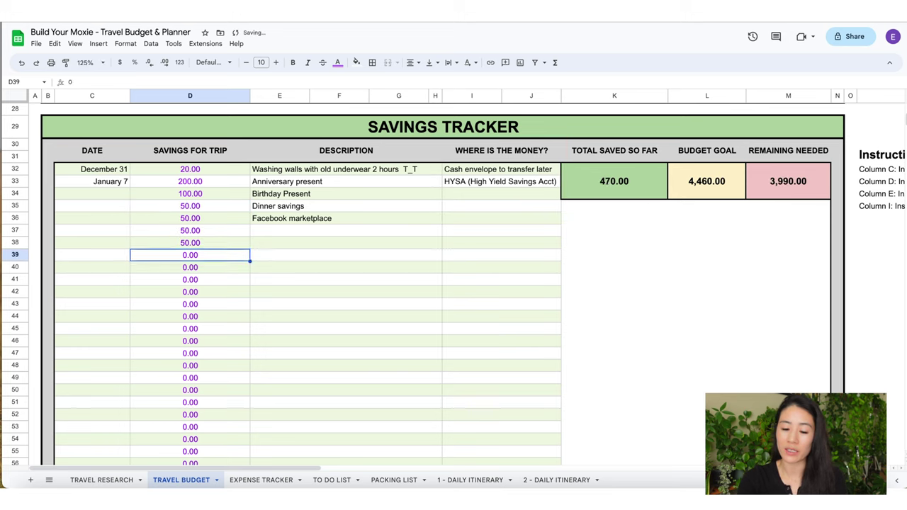
{"action": "type", "text": "50"}
{"action": "key", "text": "Return"}
{"action": "type", "text": "50"}
{"action": "key", "text": "Return"}
{"action": "type", "text": "4"}
{"action": "key", "text": "Return"}
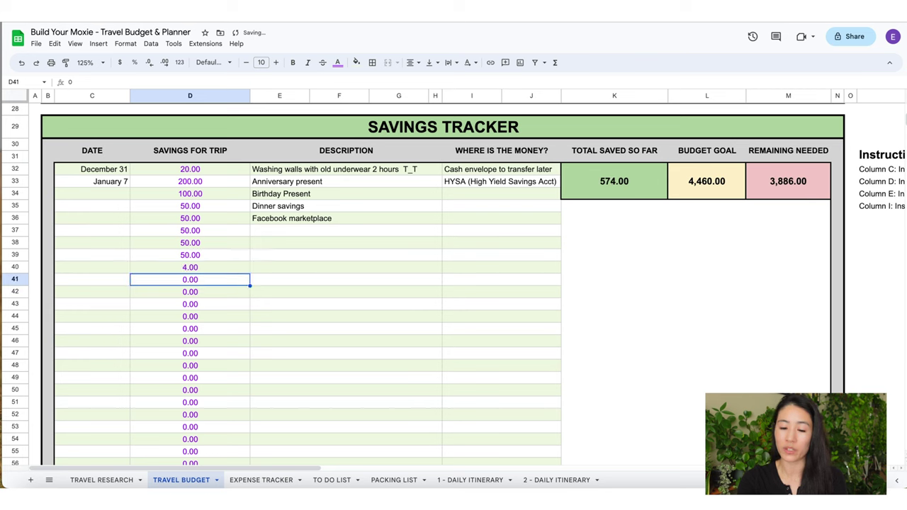
{"action": "type", "text": "33"}
{"action": "key", "text": "Return"}
{"action": "type", "text": "44"}
{"action": "key", "text": "Return"}
{"action": "type", "text": "22"}
{"action": "key", "text": "Return"}
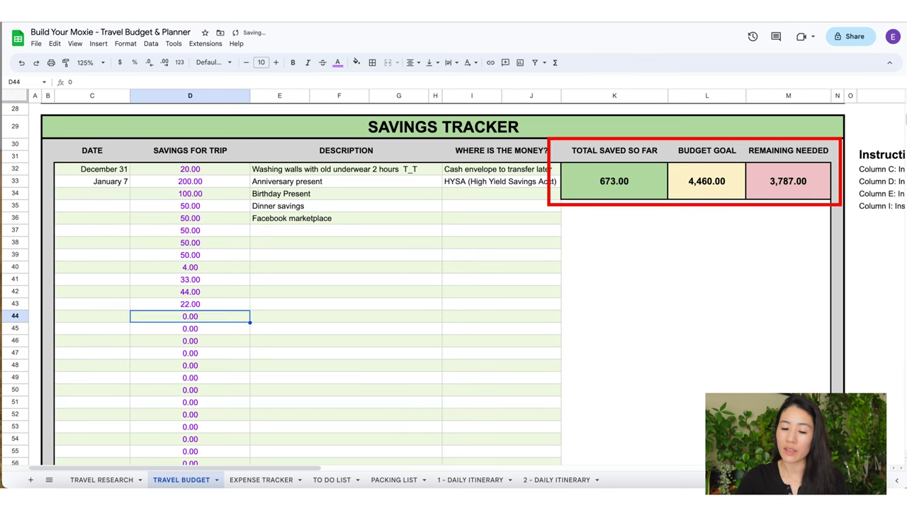
{"action": "type", "text": "11"}
{"action": "key", "text": "Return"}
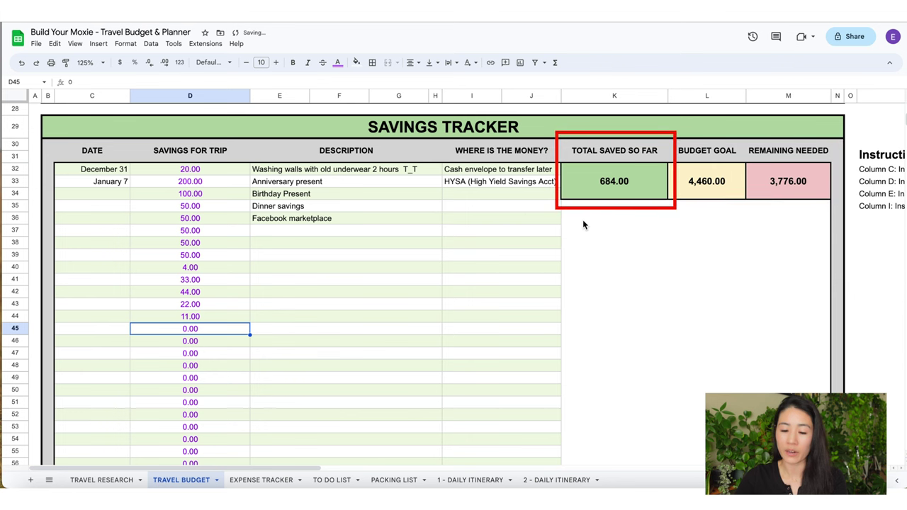
{"action": "scroll", "coordinate": [582, 225], "scroll_direction": "up", "scroll_amount": 5}
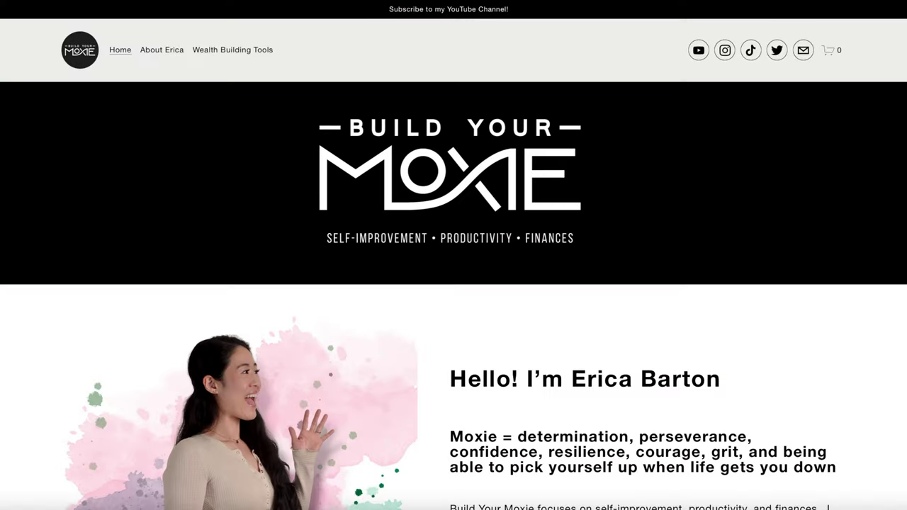
Step: Scroll down the Build Your Moxie homepage past the banner to the introduction section
{"action": "scroll", "coordinate": [453, 283], "scroll_direction": "down", "scroll_amount": 5}
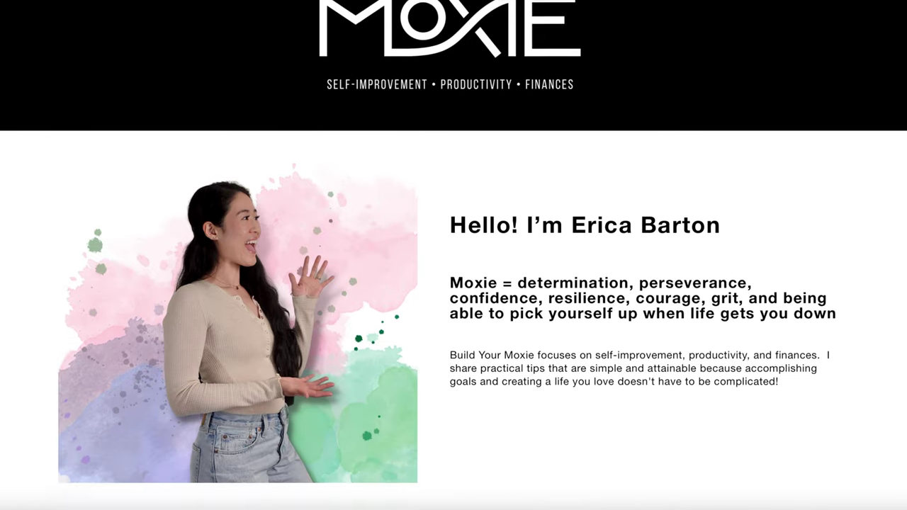
{"action": "scroll", "coordinate": [453, 283], "scroll_direction": "down", "scroll_amount": 6}
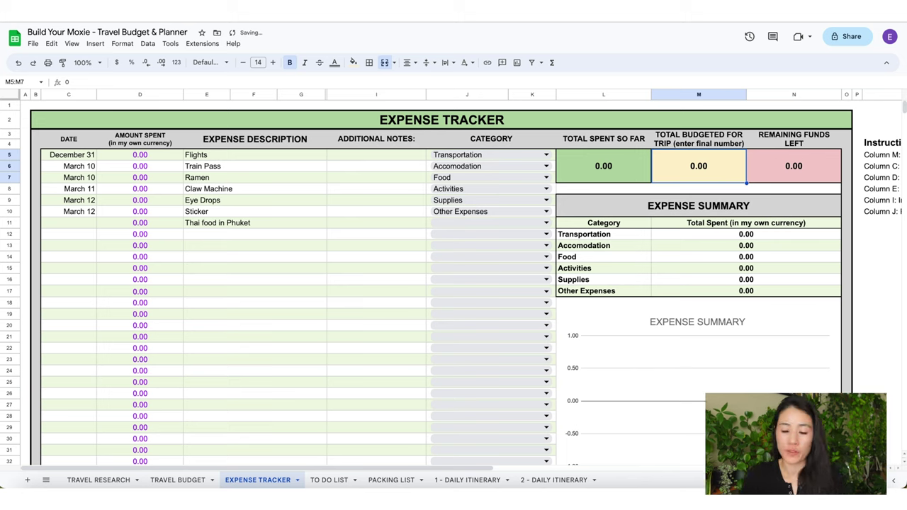
Step: Set the trip budget to 3,900 and log a January 1st 'Flights - singapore air' expense of 1,200
{"action": "type", "text": "3"}
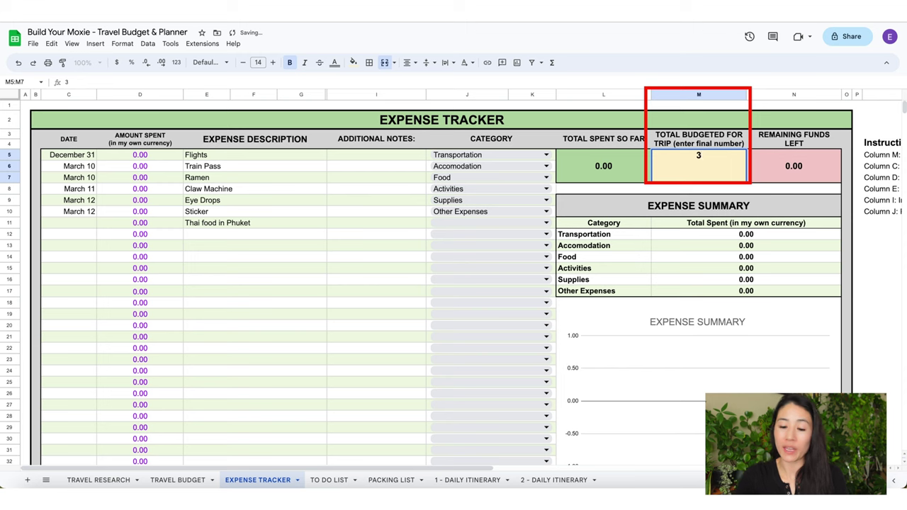
{"action": "type", "text": ",9000"}
{"action": "key", "text": "Return"}
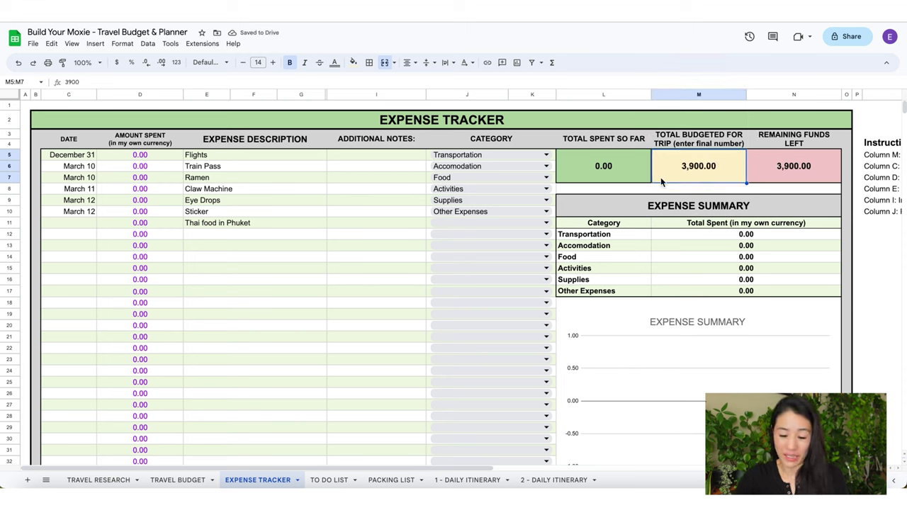
{"action": "left_click", "coordinate": [84, 157]}
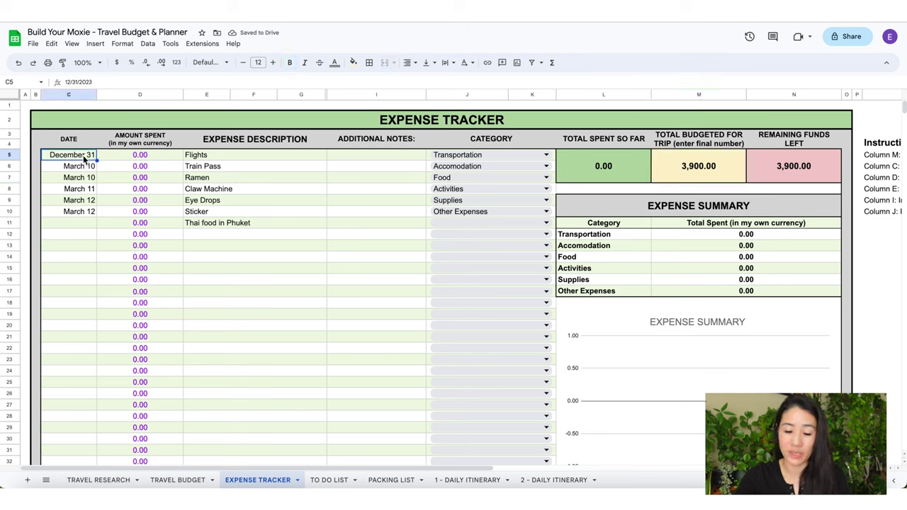
{"action": "type", "text": "January 1st"}
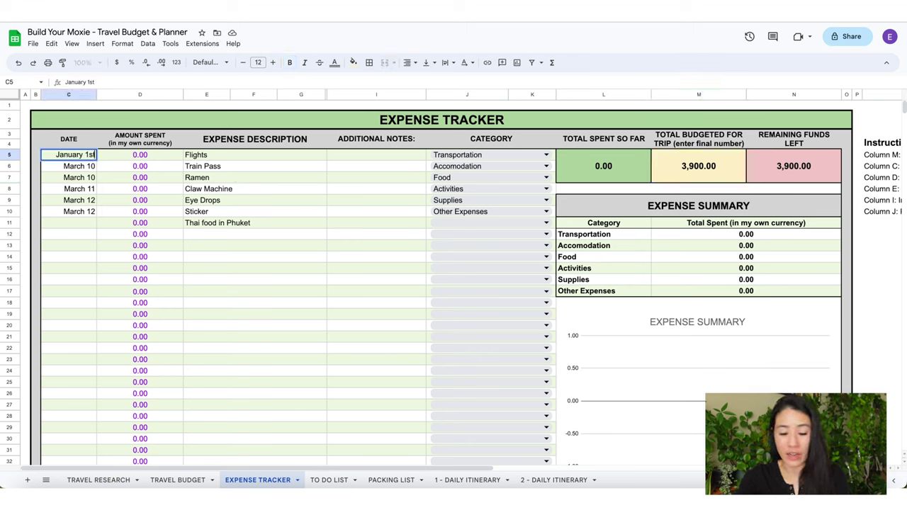
{"action": "left_click", "coordinate": [132, 154]}
{"action": "type", "text": "1200"}
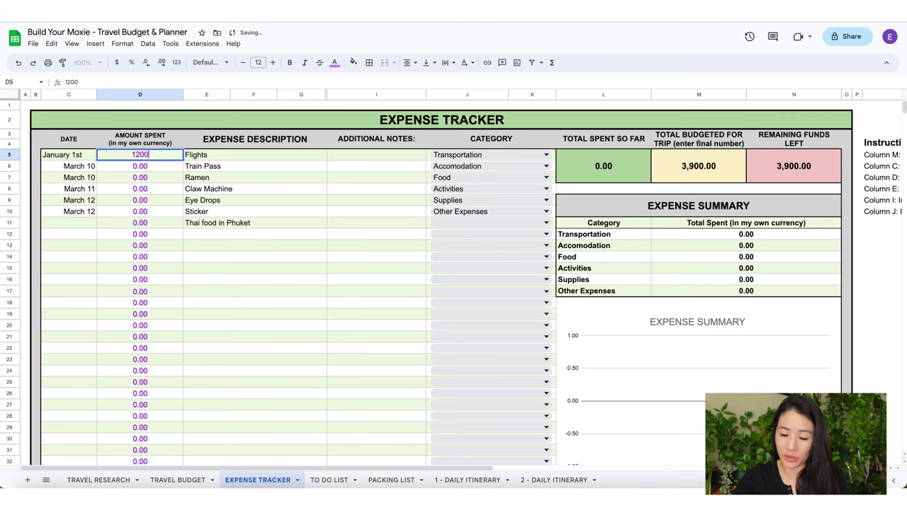
{"action": "key", "text": "Tab"}
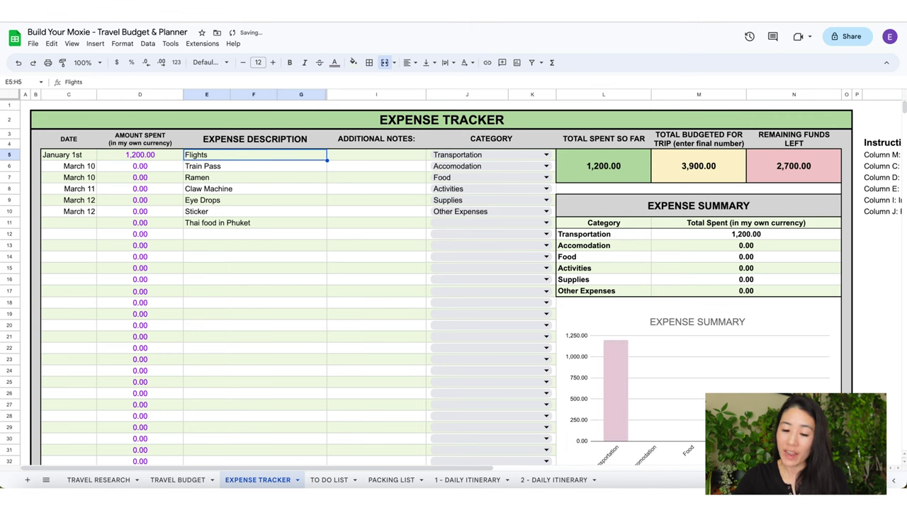
{"action": "double_click", "coordinate": [210, 154]}
{"action": "type", "text": "- singapore air"}
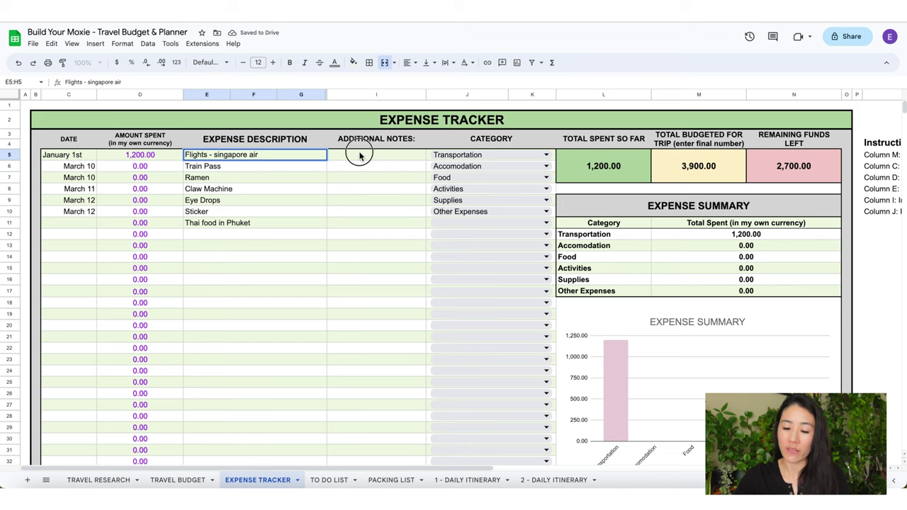
Step: Record Thai food in Phuket at 9.99 with the note '342 Thai Baht'
{"action": "left_click", "coordinate": [359, 155]}
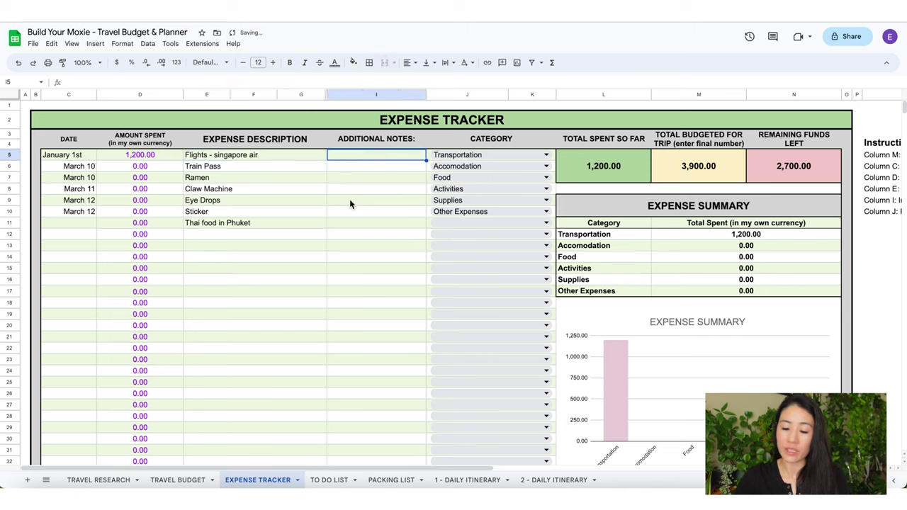
{"action": "left_click", "coordinate": [348, 224]}
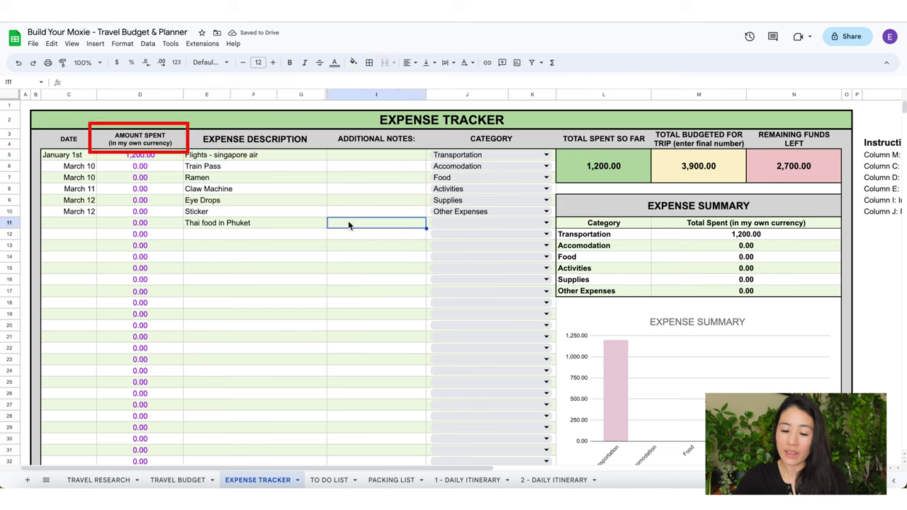
{"action": "type", "text": "342 T"}
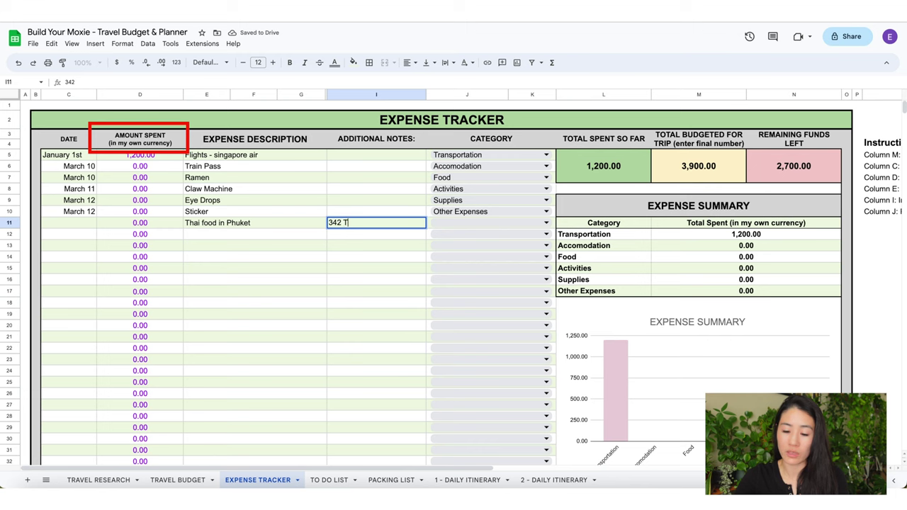
{"action": "type", "text": "hai Bah"}
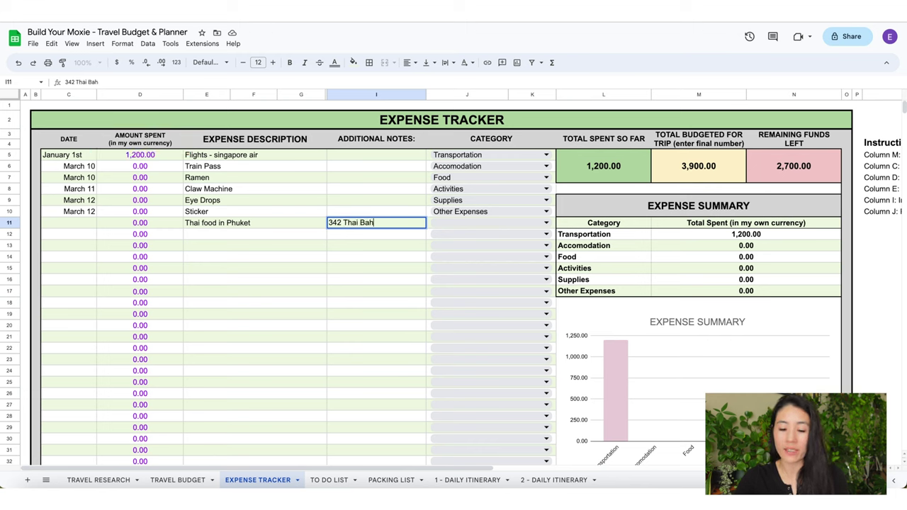
{"action": "type", "text": "t"}
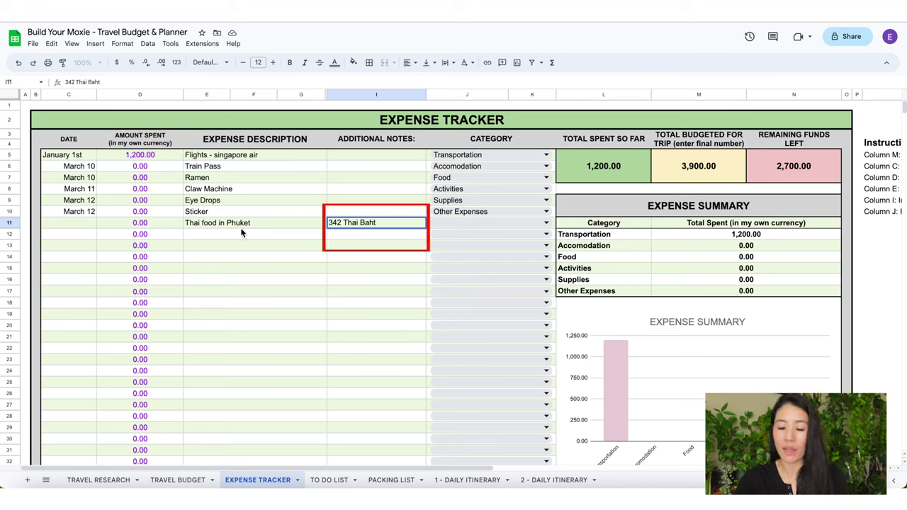
{"action": "left_click", "coordinate": [164, 216]}
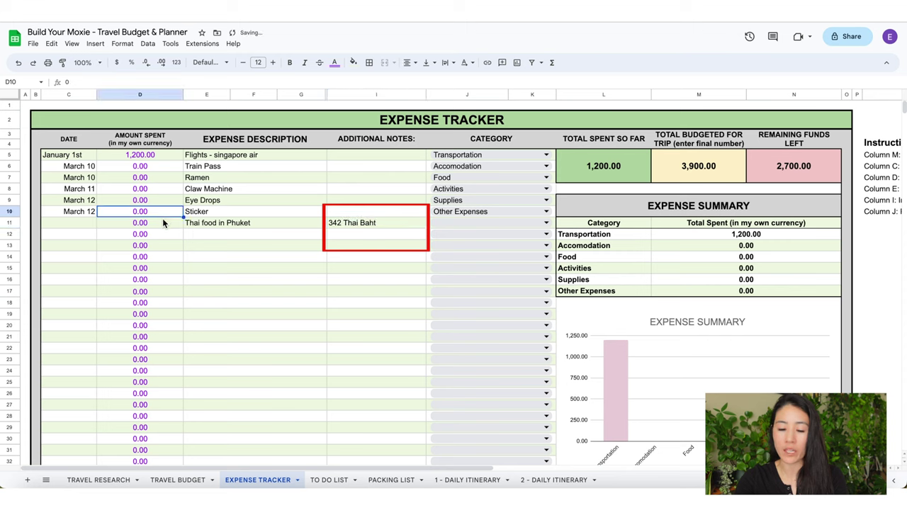
{"action": "left_click", "coordinate": [160, 224]}
{"action": "type", "text": "9"}
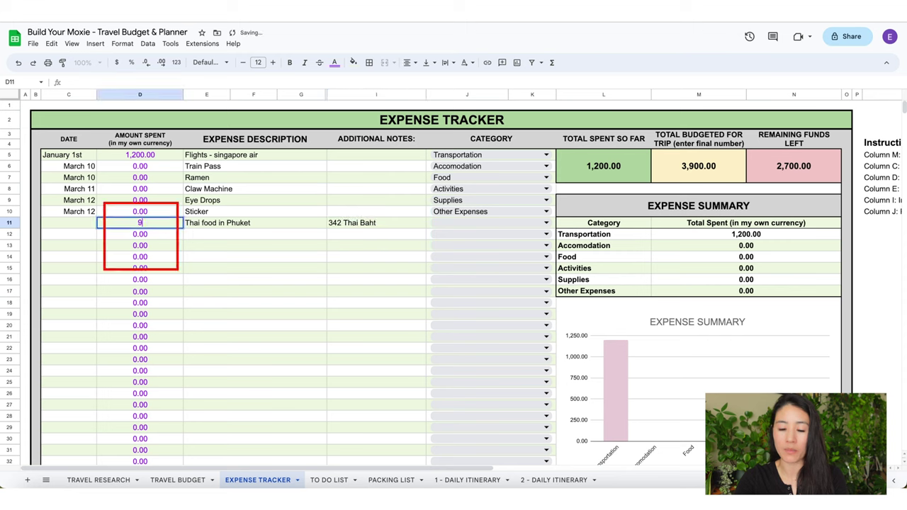
{"action": "type", "text": ".99"}
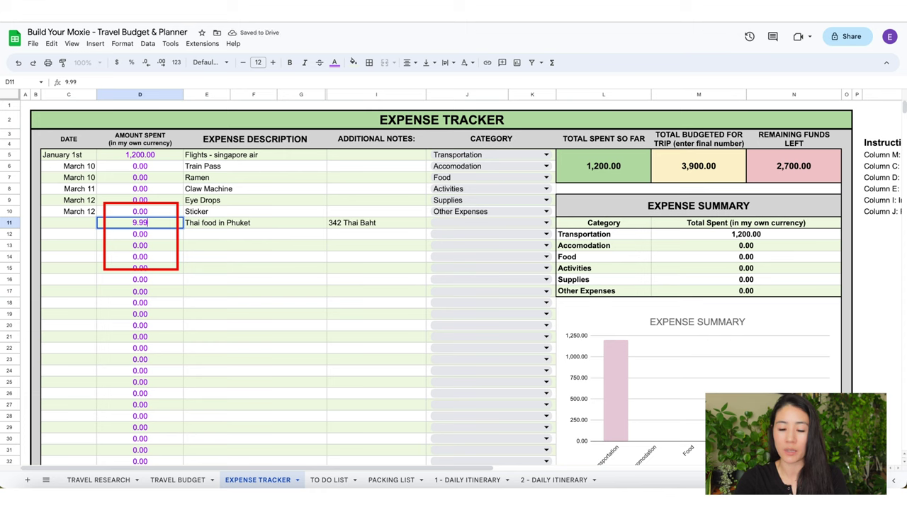
{"action": "left_click", "coordinate": [238, 223]}
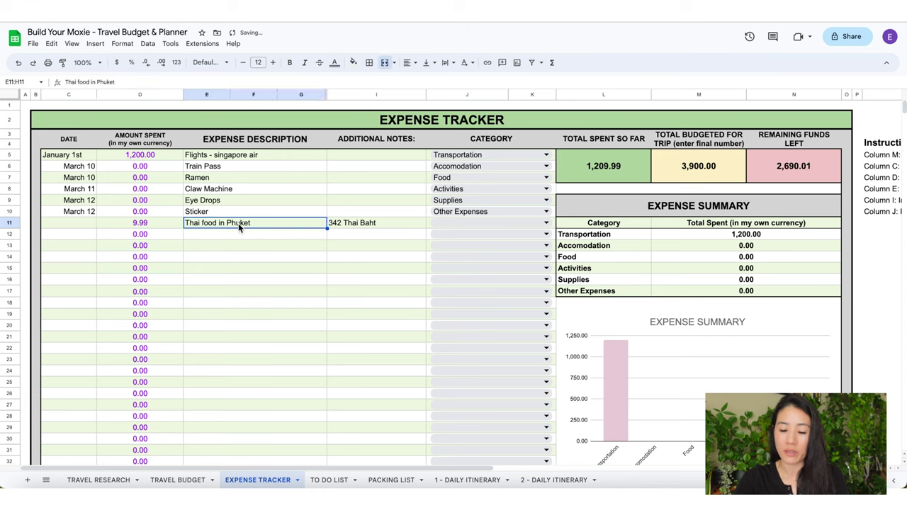
{"action": "double_click", "coordinate": [401, 224]}
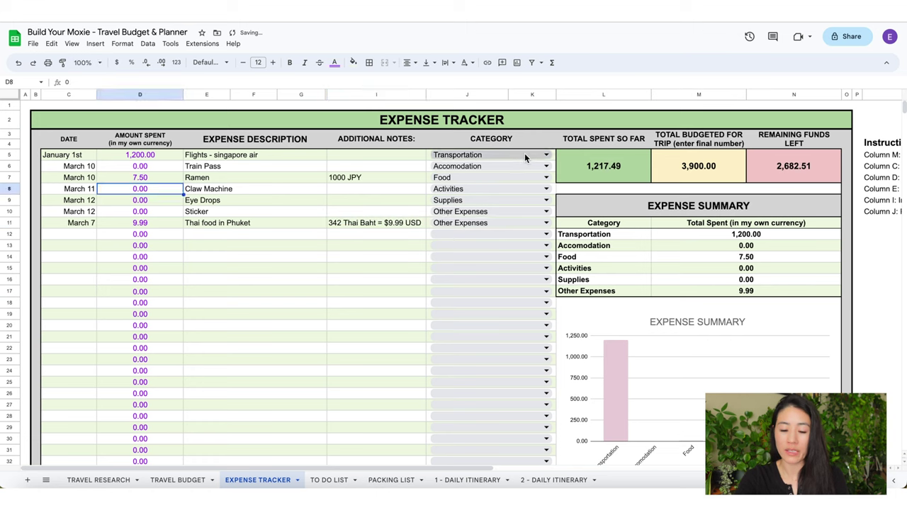
Step: Try Other Expenses, then Transportation, as the flights category in J5, then clear it
{"action": "double_click", "coordinate": [524, 153]}
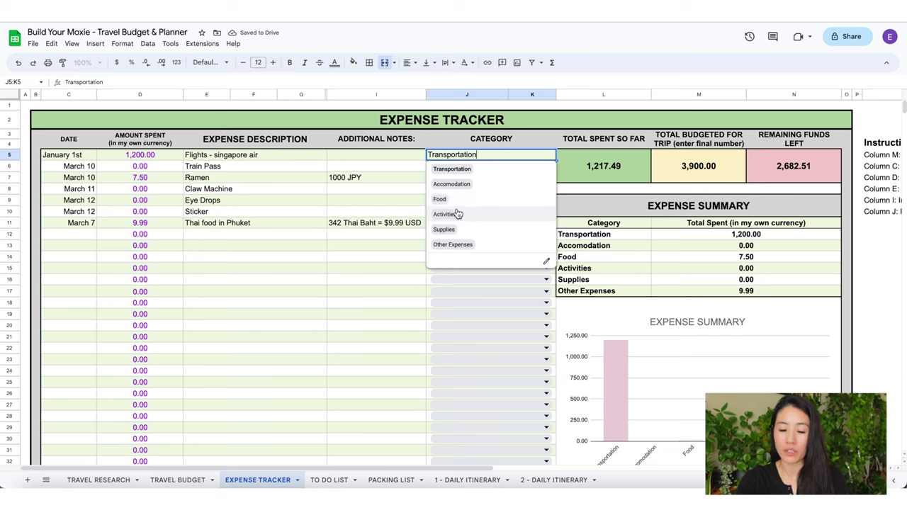
{"action": "left_click", "coordinate": [454, 245]}
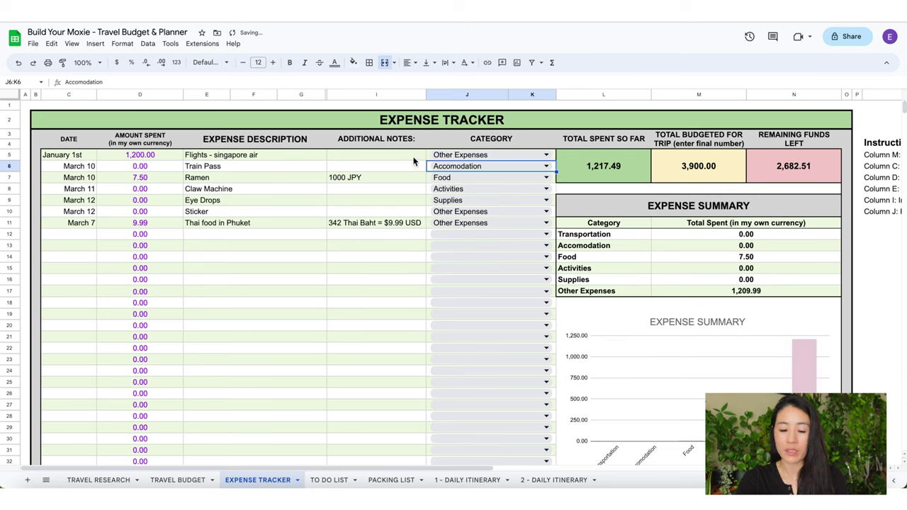
{"action": "left_click", "coordinate": [432, 154]}
{"action": "double_click", "coordinate": [441, 153]}
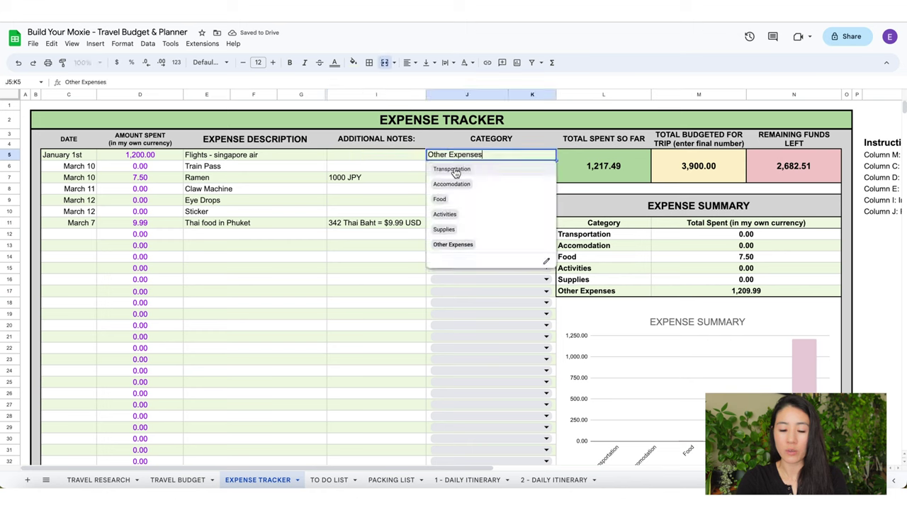
{"action": "left_click", "coordinate": [453, 170]}
{"action": "left_click", "coordinate": [412, 158]}
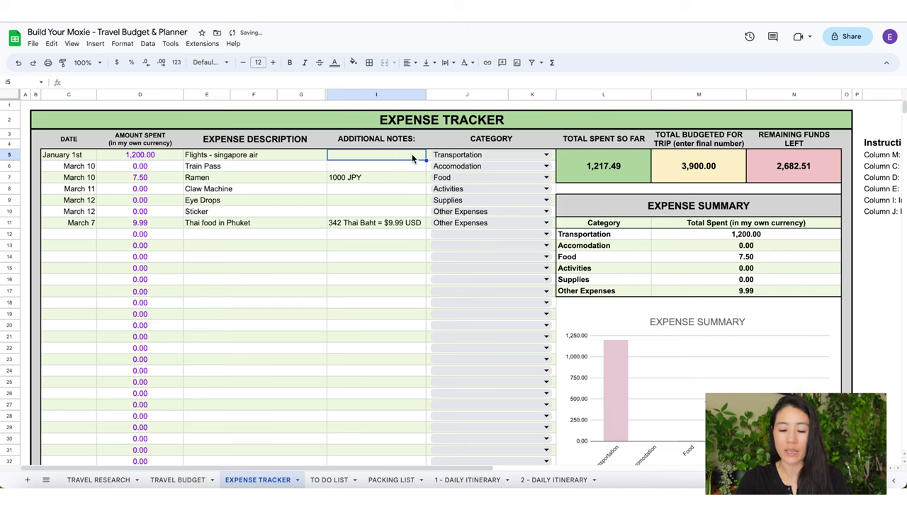
{"action": "key", "text": "Right"}
{"action": "key", "text": "Delete"}
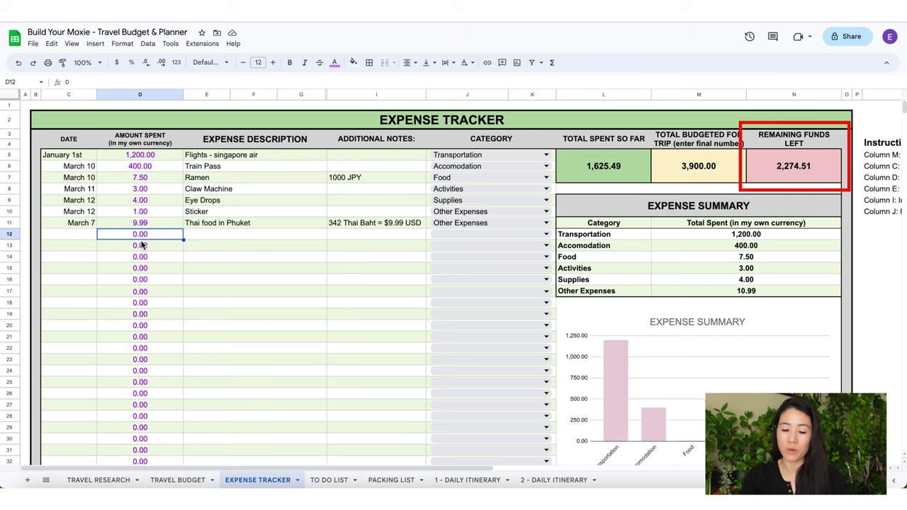
Step: Enter amounts down column D, then categorise rows 15, 18, 17, 20 as Activities, Other Expenses, Transportation, Accomodation
{"action": "type", "text": "100 2 5 6 7 5 4 "}
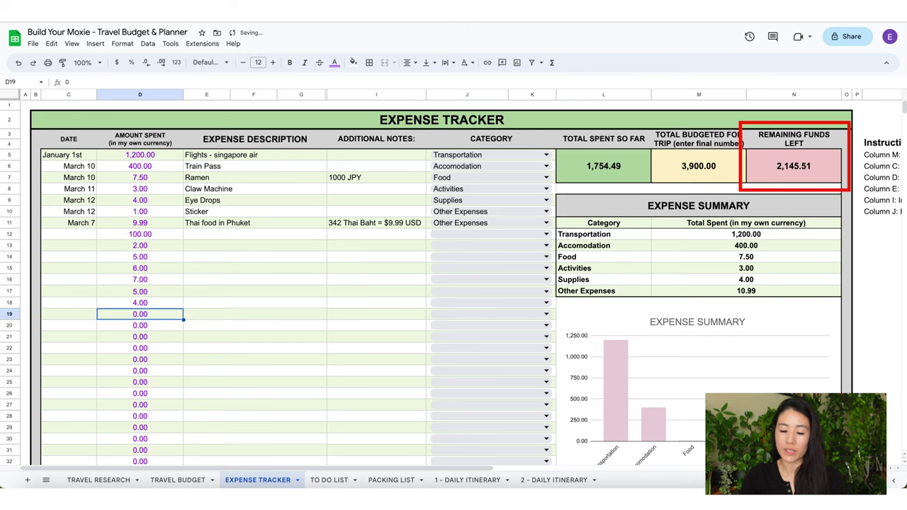
{"action": "type", "text": "3 2 6 5 4 7 8 5 "}
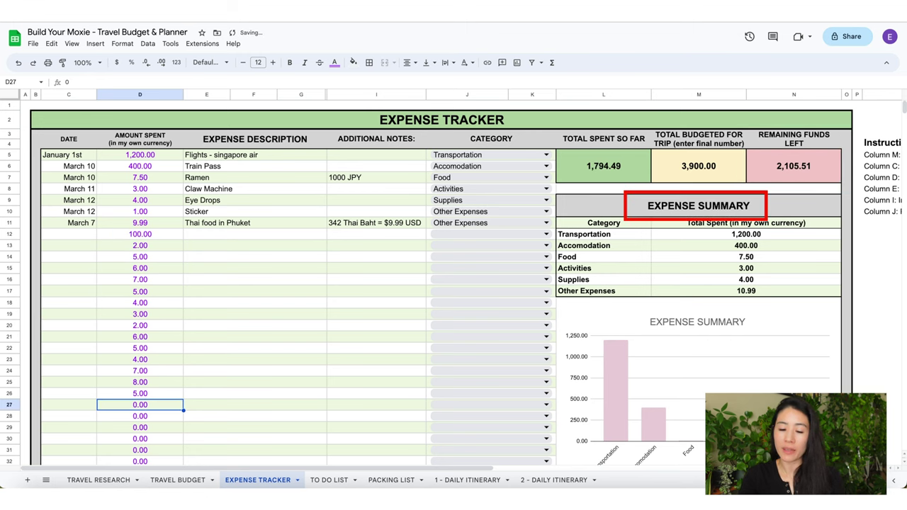
{"action": "type", "text": "20 33 44 100 100"}
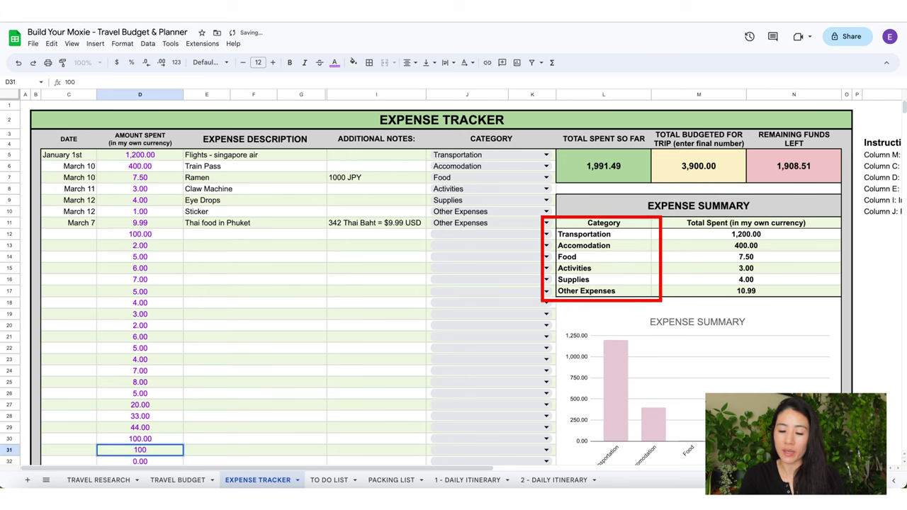
{"action": "key", "text": "Return"}
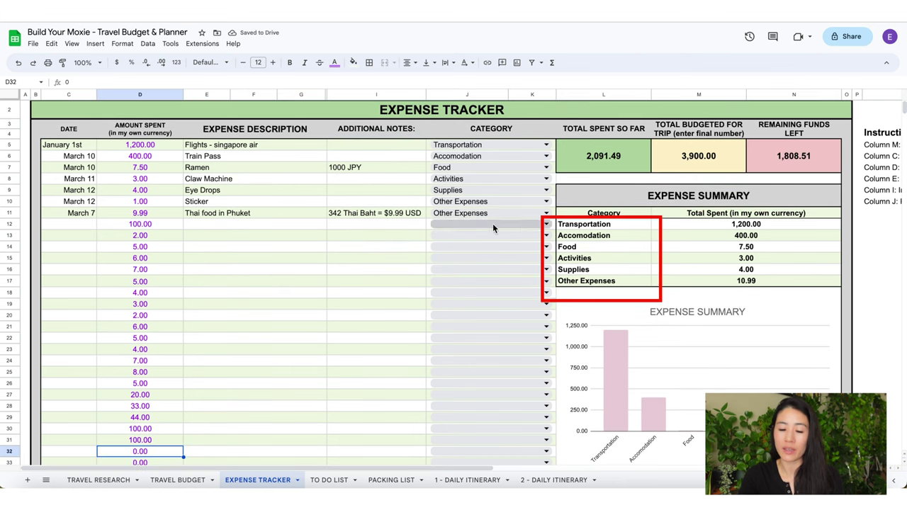
{"action": "left_click", "coordinate": [489, 258]}
{"action": "left_click", "coordinate": [461, 318]}
{"action": "left_click", "coordinate": [466, 292]}
{"action": "left_click", "coordinate": [454, 381]}
{"action": "left_click", "coordinate": [461, 281]}
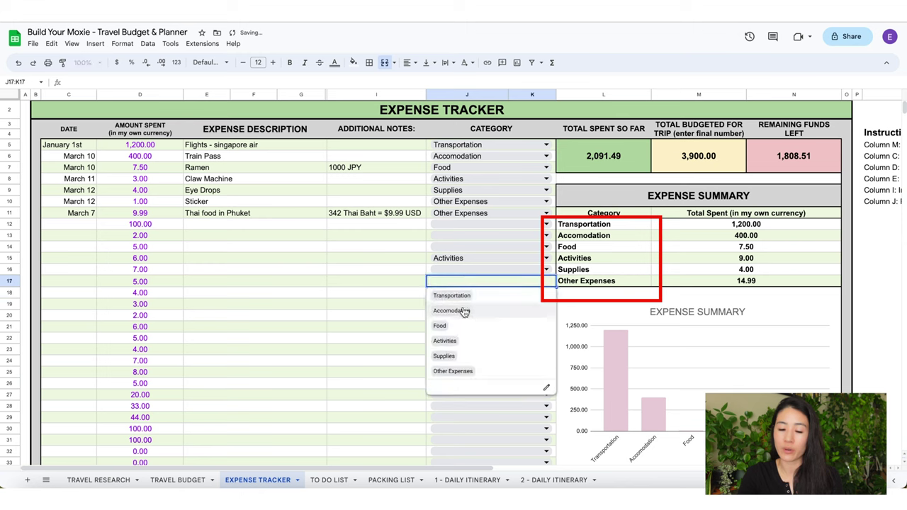
{"action": "left_click", "coordinate": [461, 296]}
{"action": "left_click", "coordinate": [458, 316]}
{"action": "left_click", "coordinate": [454, 344]}
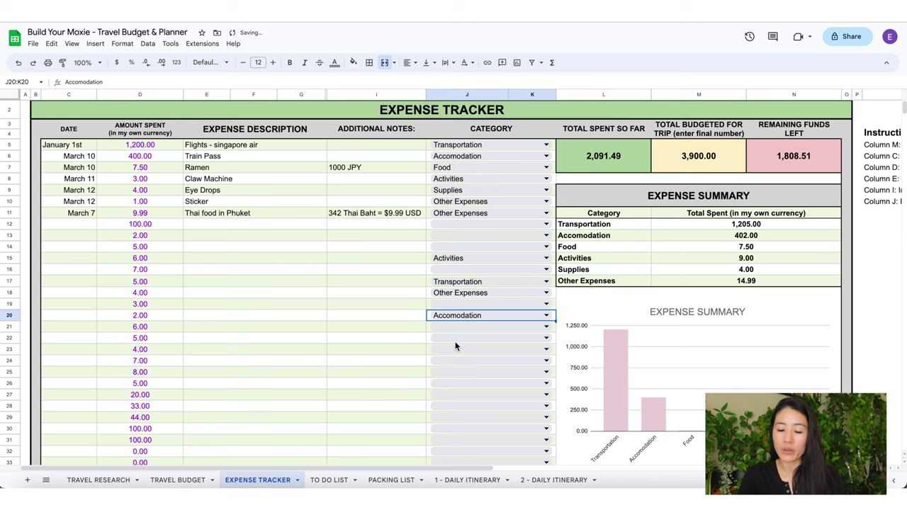
Step: Set row 20's amount to 500, and categorise row 30 as Food with amount 300
{"action": "left_click", "coordinate": [148, 316]}
{"action": "type", "text": "500"}
{"action": "key", "text": "Return"}
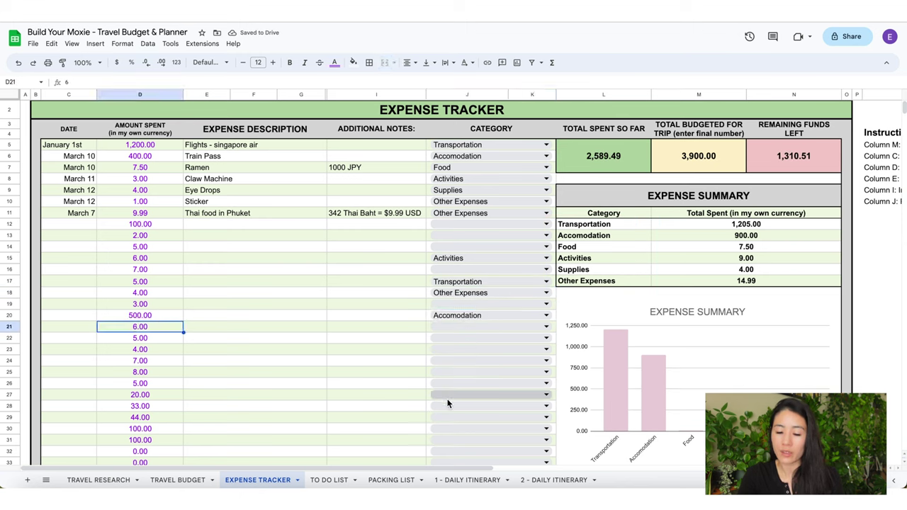
{"action": "left_click", "coordinate": [453, 429]}
{"action": "left_click", "coordinate": [439, 384]}
{"action": "left_click", "coordinate": [168, 428]}
{"action": "type", "text": "300"}
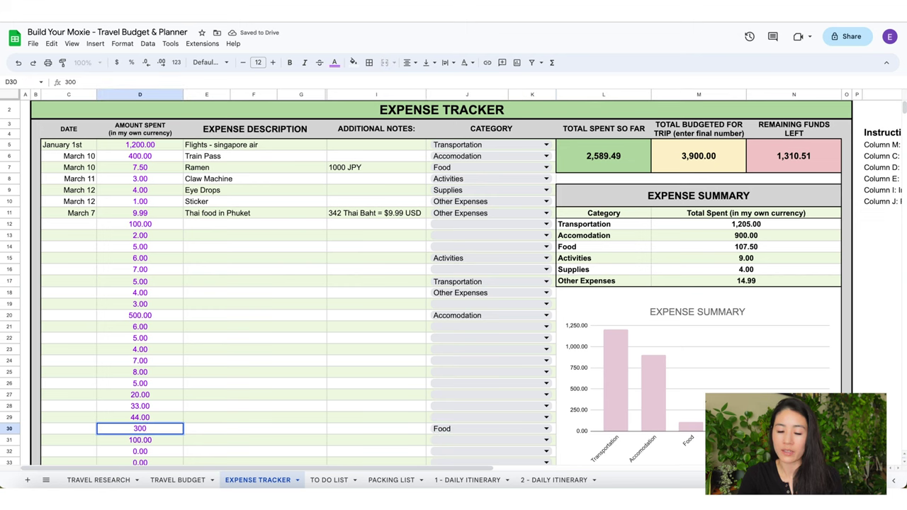
{"action": "key", "text": "Return"}
Step: Categorise row 25 as Activities with an amount of 1,000
{"action": "left_click", "coordinate": [453, 372]}
{"action": "left_click", "coordinate": [444, 429]}
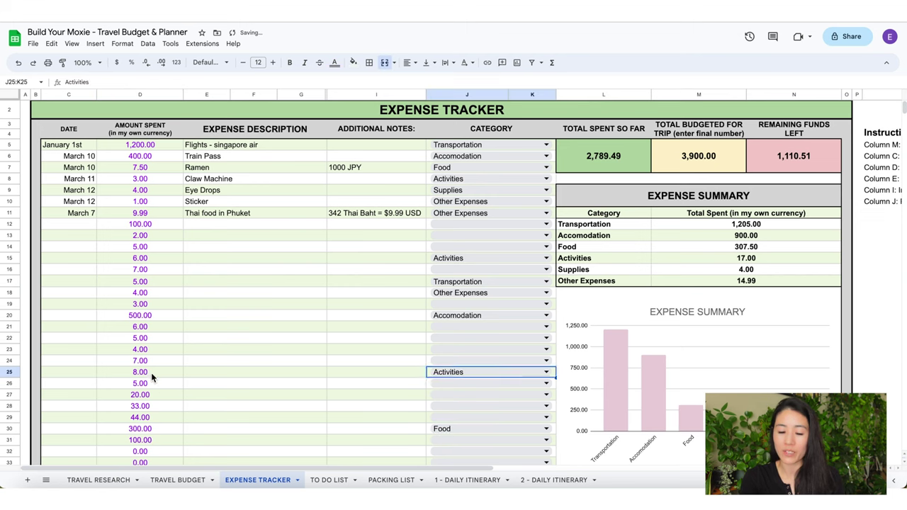
{"action": "left_click", "coordinate": [151, 372]}
{"action": "type", "text": "1000"}
{"action": "key", "text": "Return"}
{"action": "scroll", "coordinate": [366, 334], "scroll_direction": "down", "scroll_amount": 5}
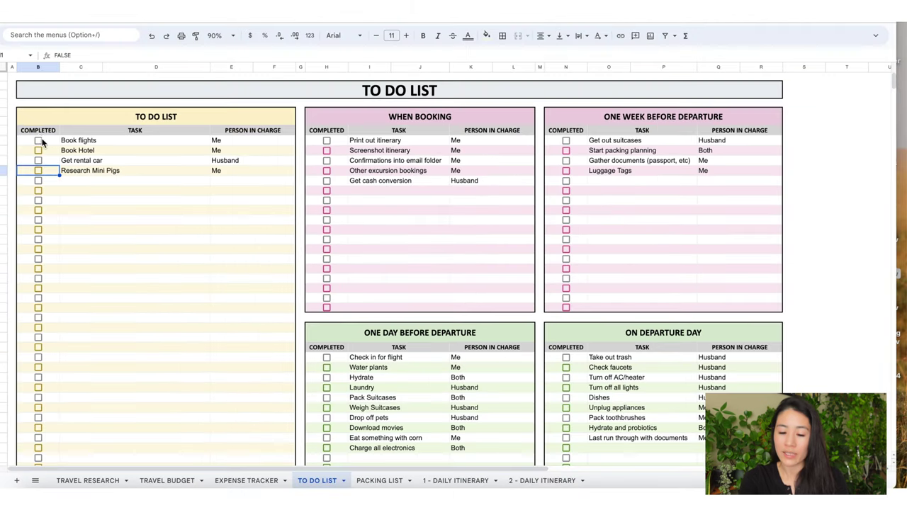
Step: Tick Book flights and Print out itinerary as completed tasks
{"action": "left_click", "coordinate": [38, 141]}
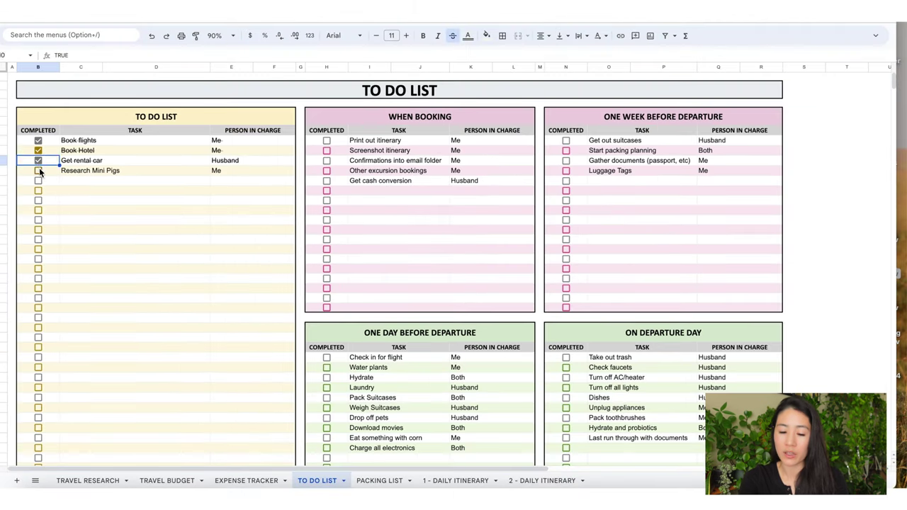
{"action": "left_click", "coordinate": [326, 141]}
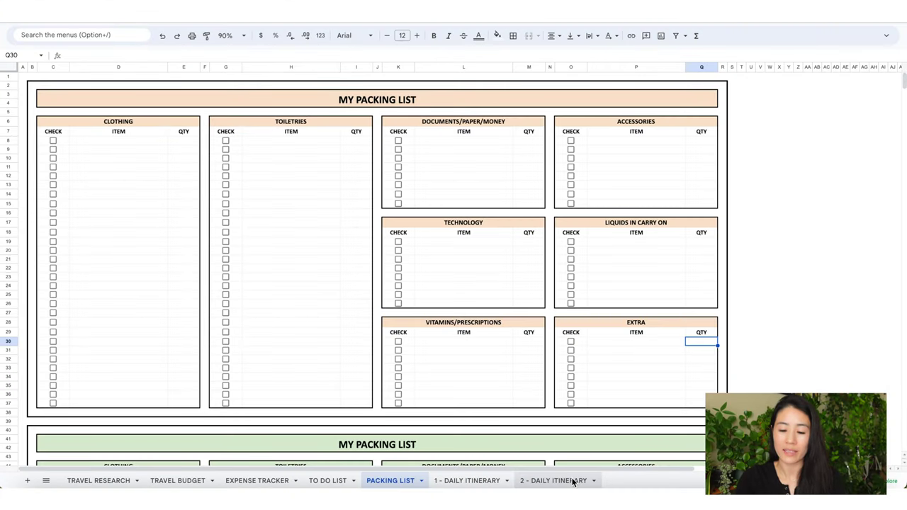
Step: List Clothing items (Hat through Trenchcoat) with quantities 1, 1, 1, 2, 1, 1, 10, 10, 12, 12, 1
{"action": "left_click", "coordinate": [118, 140]}
{"action": "type", "text": "Hat Sunglasses Jacket Shoes Slippers Sandals Pant"}
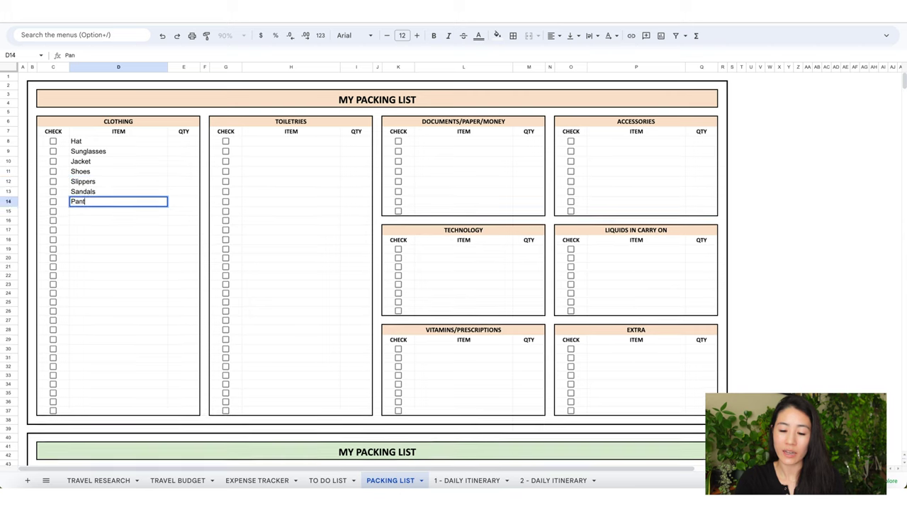
{"action": "type", "text": "s Shirts Underwear Socks Trenchcoat"}
{"action": "left_click", "coordinate": [178, 144]}
{"action": "type", "text": "1"}
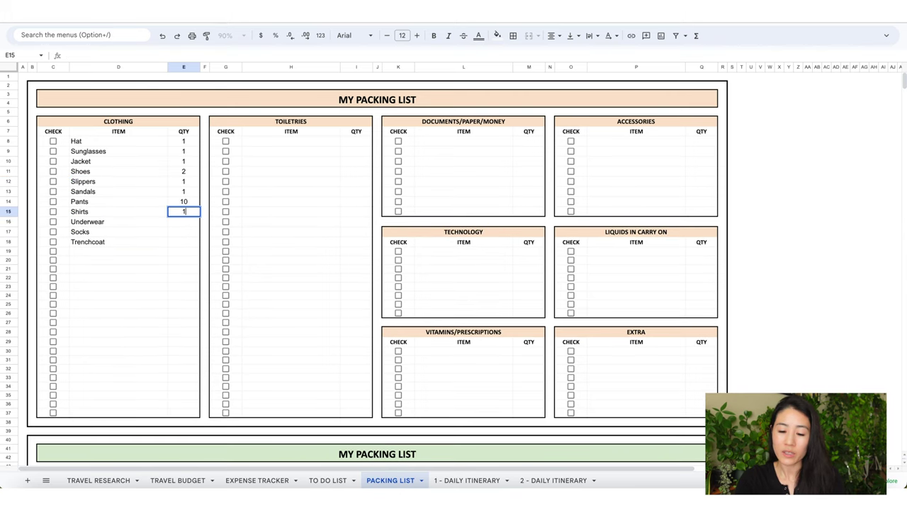
{"action": "type", "text": " 1 1 2 1 1 10 10 12 12 1"}
Step: List Toiletries and Documents/Paper/Money items (Passport, Wallet, Cash, etc.), with Toiletries quantities 1, 1, 1
{"action": "left_click", "coordinate": [275, 141]}
{"action": "type", "text": "Toothbrush Toothpaste Deodorant Contacts and solution Extra contacts Rubberba"}
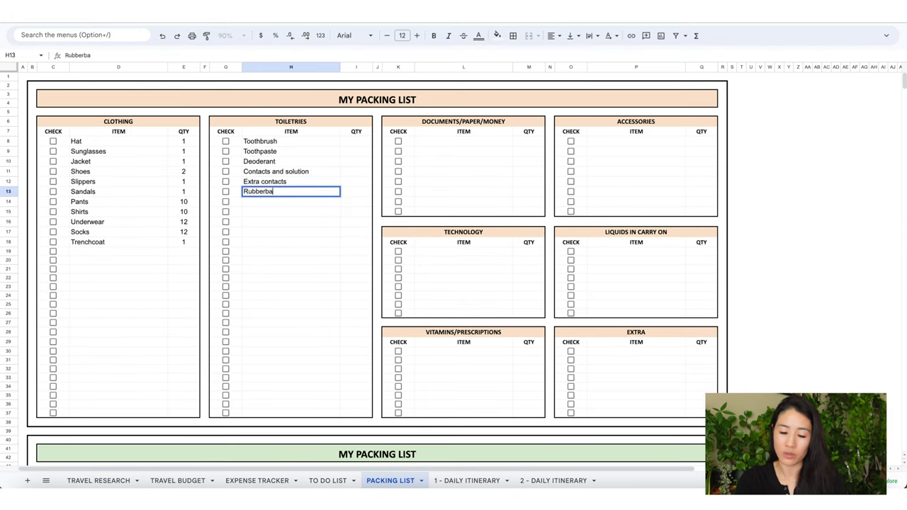
{"action": "type", "text": "nds Bobby Pins Lashify Set Oil Cleanser Face Wash "}
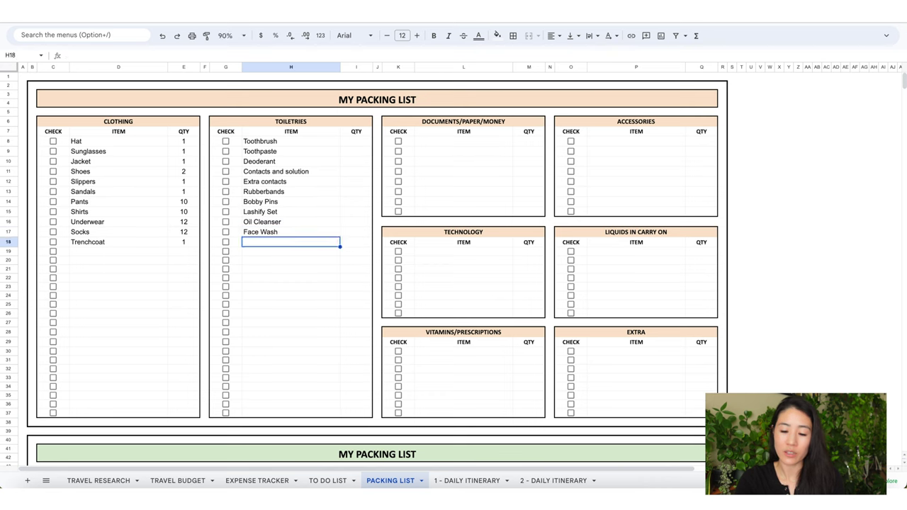
{"action": "type", "text": "Toner AHA Moisturizer Sunscreen Tweezers Scissors Pimple Patches Nail Clippers Comb"}
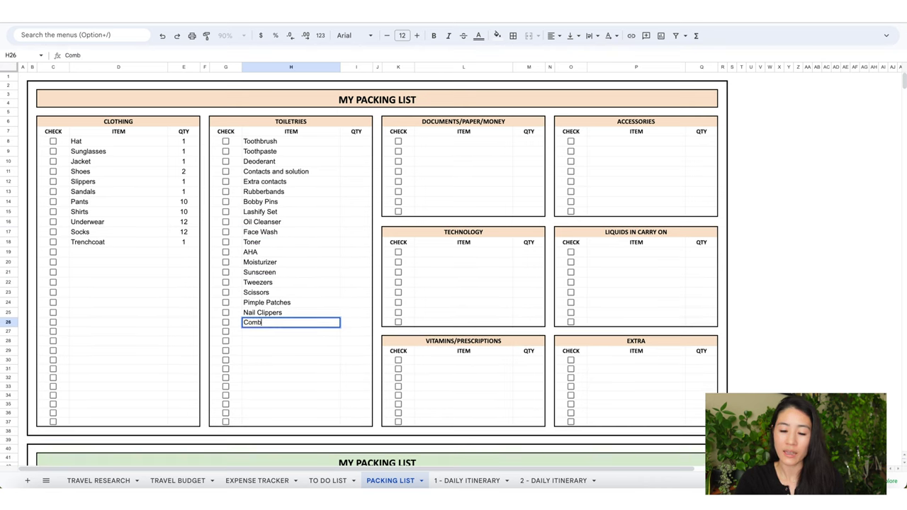
{"action": "type", "text": " Loofah Bug Cream Itchy Cream Neosporin Chapstick"}
{"action": "left_click", "coordinate": [463, 141]}
{"action": "type", "text": "Passport Wallet Cash Hotel Pr"}
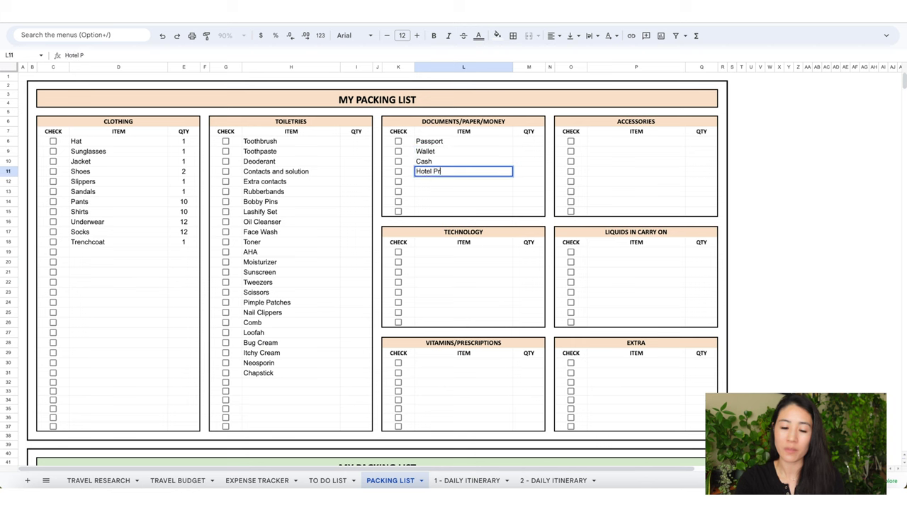
{"action": "type", "text": "intout Pen & Sharpie Extra Envelope"}
{"action": "key", "text": "Return"}
{"action": "left_click", "coordinate": [356, 141]}
{"action": "type", "text": "1 1 1"}
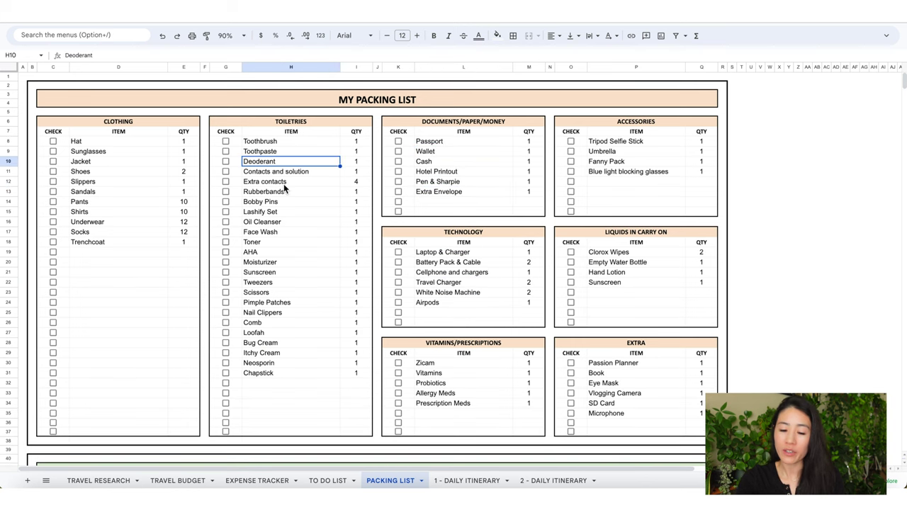
{"action": "left_click", "coordinate": [176, 143]}
Step: Tick packed items across all sections, including carry-on Sunscreen, so they grey out
{"action": "left_click", "coordinate": [54, 141]}
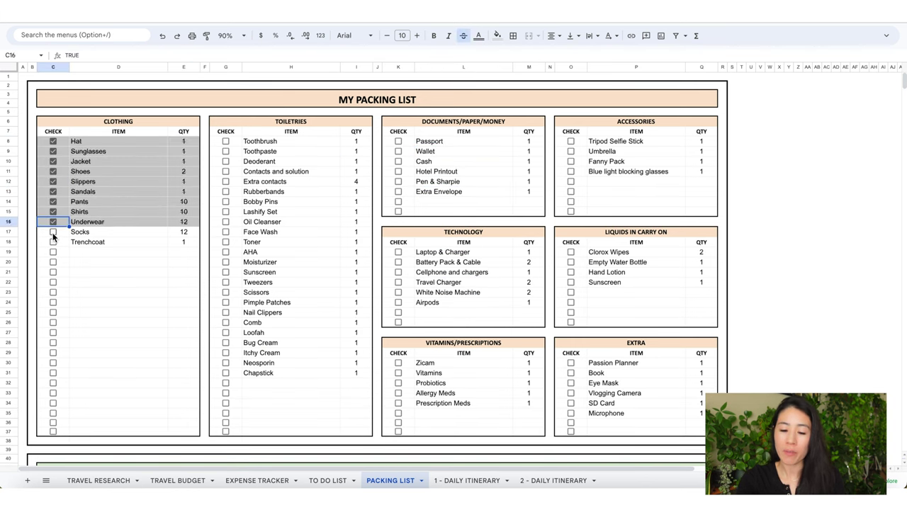
{"action": "left_click", "coordinate": [53, 241]}
{"action": "left_click", "coordinate": [225, 141]}
{"action": "left_click", "coordinate": [225, 232]}
{"action": "left_click", "coordinate": [225, 261]}
{"action": "left_click", "coordinate": [398, 141]}
{"action": "left_click", "coordinate": [398, 161]}
{"action": "left_click", "coordinate": [398, 182]}
{"action": "left_click", "coordinate": [571, 141]}
{"action": "left_click", "coordinate": [398, 302]}
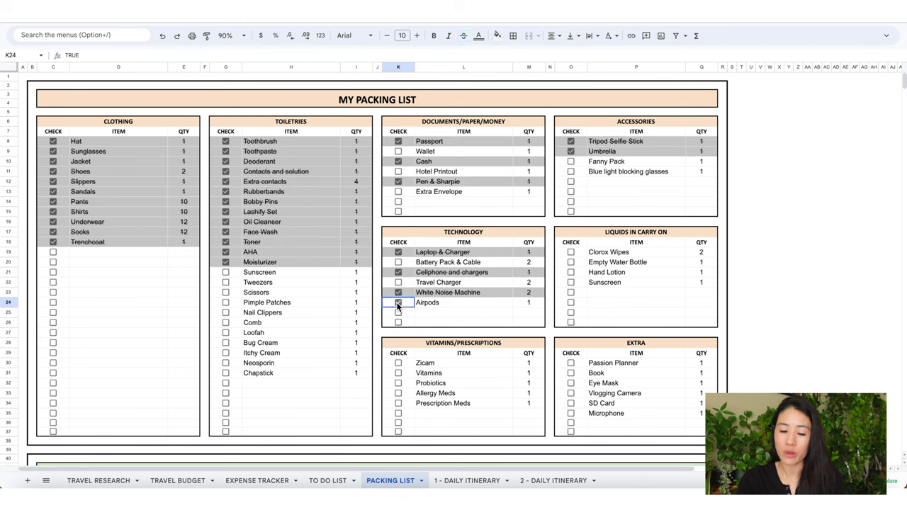
{"action": "left_click", "coordinate": [570, 272]}
{"action": "left_click", "coordinate": [570, 413]}
{"action": "left_click", "coordinate": [398, 403]}
{"action": "left_click", "coordinate": [225, 372]}
{"action": "left_click", "coordinate": [225, 302]}
{"action": "left_click", "coordinate": [225, 291]}
{"action": "left_click", "coordinate": [570, 282]}
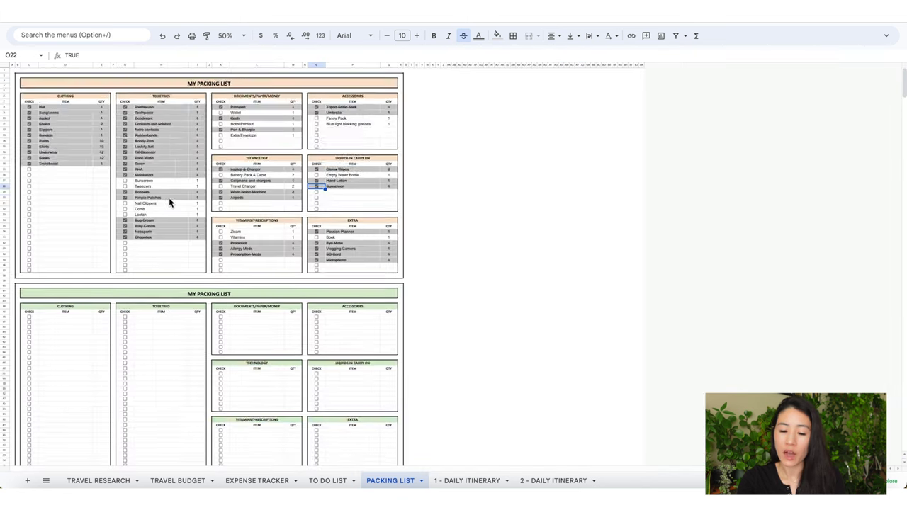
{"action": "scroll", "coordinate": [168, 197], "scroll_direction": "down", "scroll_amount": 3}
{"action": "scroll", "coordinate": [169, 198], "scroll_direction": "down", "scroll_amount": 2}
{"action": "scroll", "coordinate": [168, 197], "scroll_direction": "down", "scroll_amount": 5}
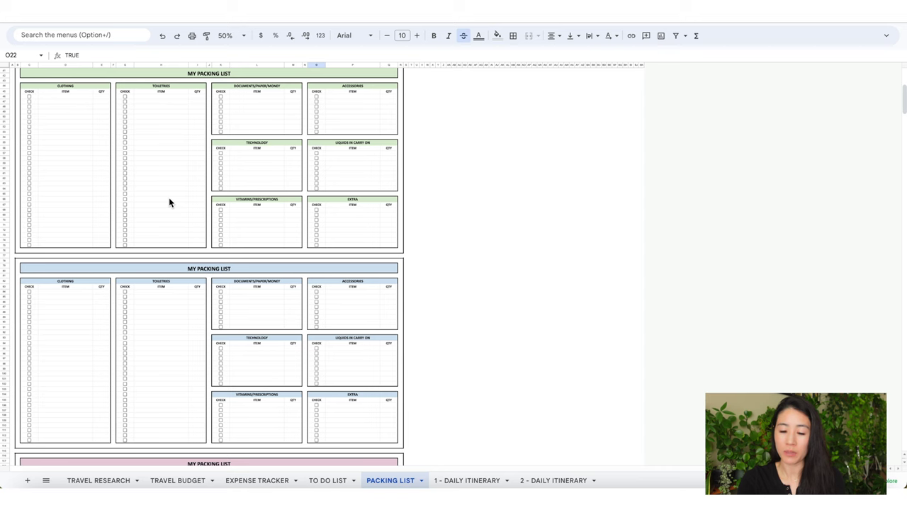
{"action": "scroll", "coordinate": [168, 201], "scroll_direction": "down", "scroll_amount": 10}
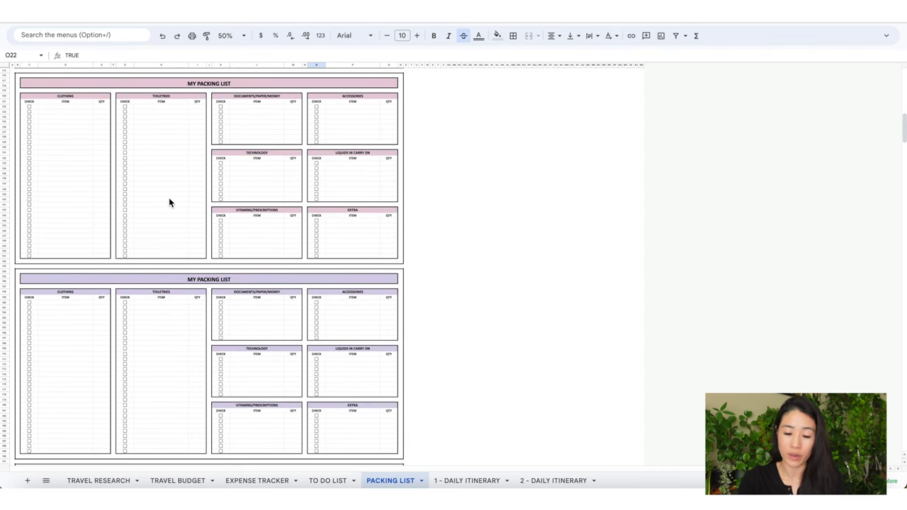
{"action": "scroll", "coordinate": [168, 202], "scroll_direction": "down", "scroll_amount": 9}
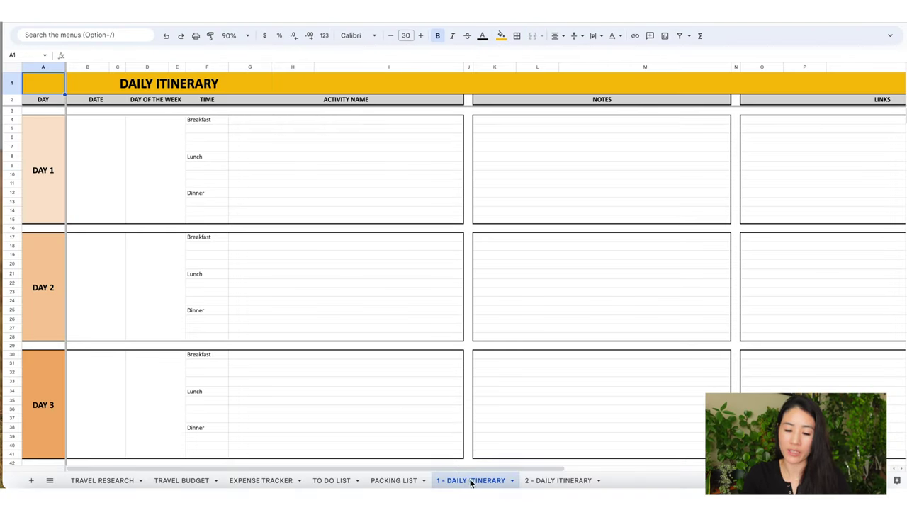
Step: Enter Day 1 activities (Explore the streets, Ramen, Tempura, Shopping, Sushi, Fruit parlor) with notes like Golden Gai
{"action": "left_click", "coordinate": [101, 167]}
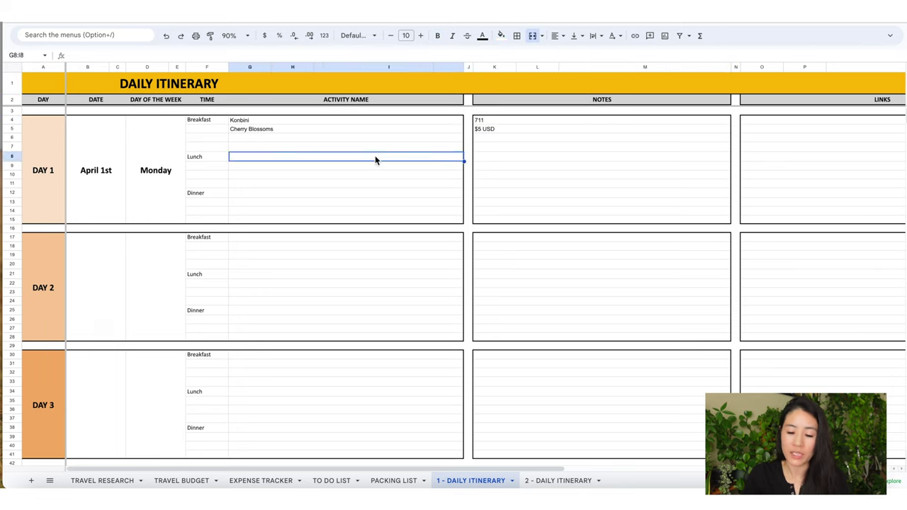
{"action": "type", "text": "Explore the streets Ramen Tempura Shopping  Sushi Fruit parlor"}
{"action": "left_click", "coordinate": [601, 157]}
{"action": "type", "text": "Golden"}
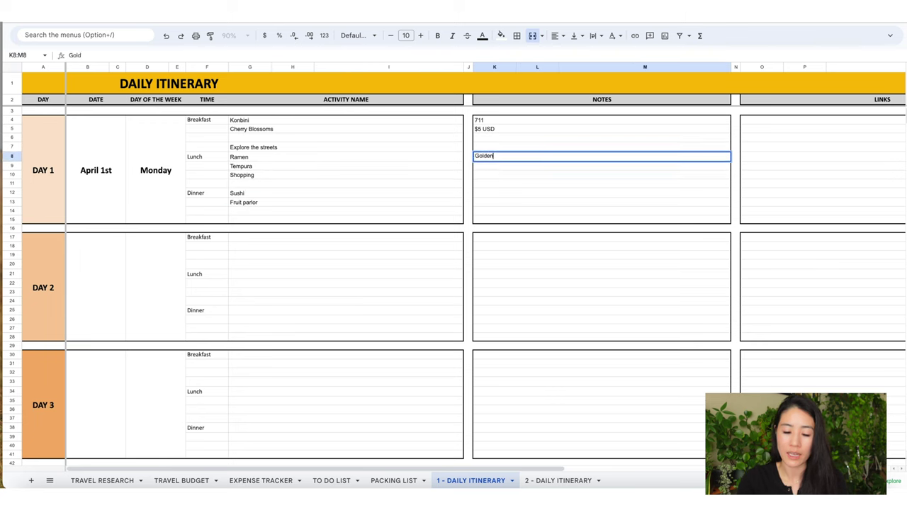
{"action": "type", "text": " Gai Takashimaya mall Look for trench coat for Erica"}
{"action": "key", "text": "Return"}
{"action": "key", "text": "Return"}
{"action": "type", "text": "Himawari or Sushi Zanmai"}
{"action": "key", "text": "Return"}
{"action": "type", "text": "Line is long - Takan"}
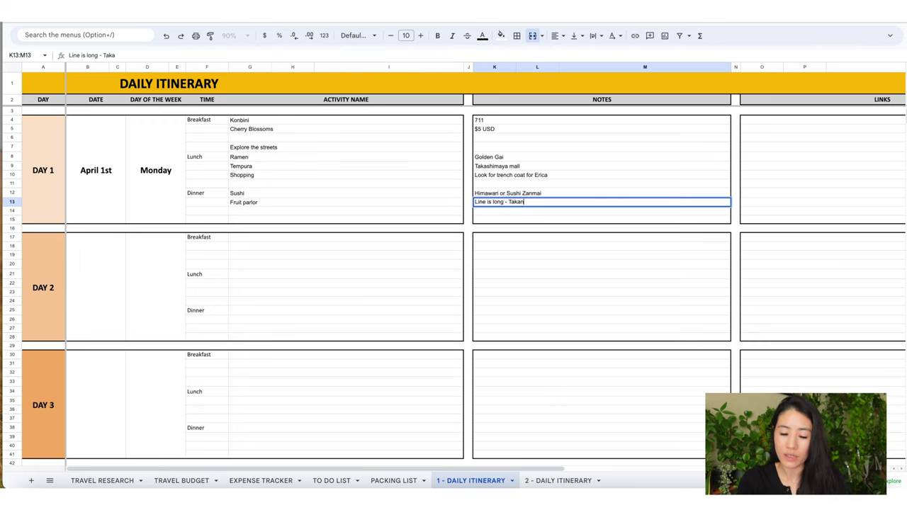
{"action": "type", "text": "o Fruit Parlor - bring ba"}
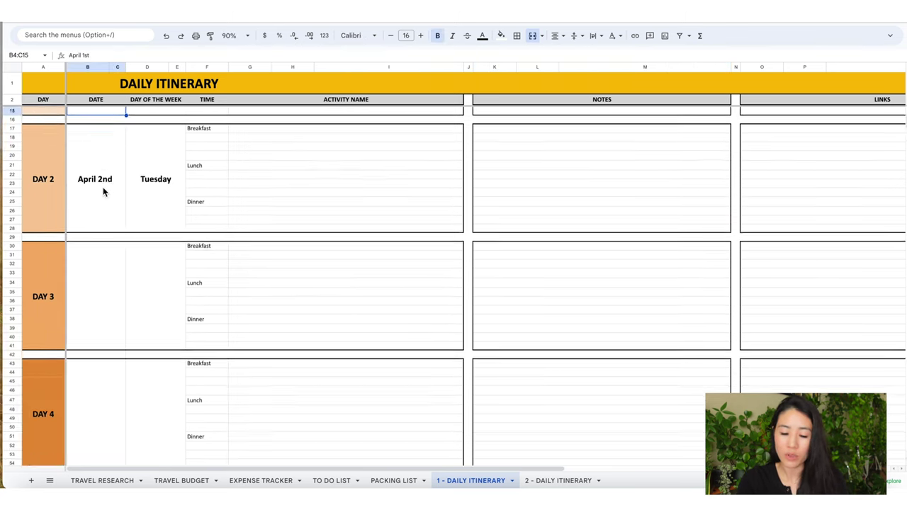
{"action": "scroll", "coordinate": [103, 190], "scroll_direction": "down", "scroll_amount": 13}
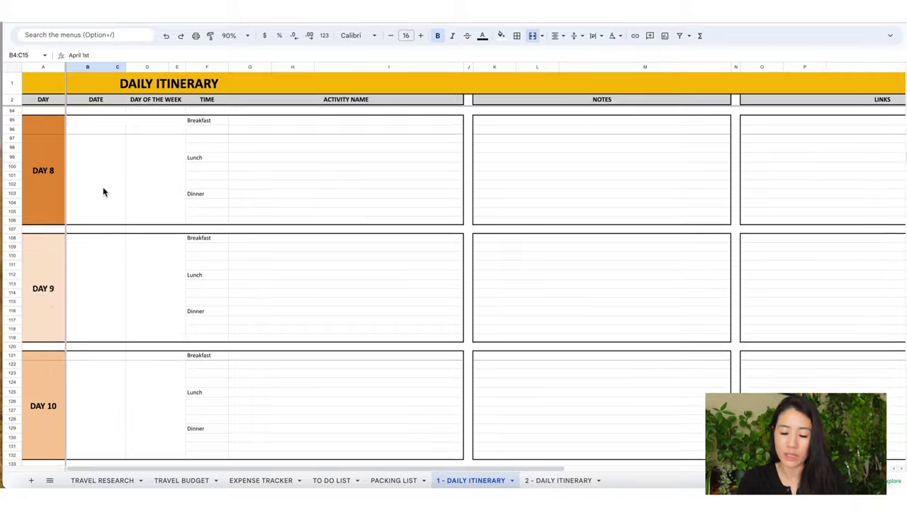
{"action": "scroll", "coordinate": [102, 191], "scroll_direction": "down", "scroll_amount": 10}
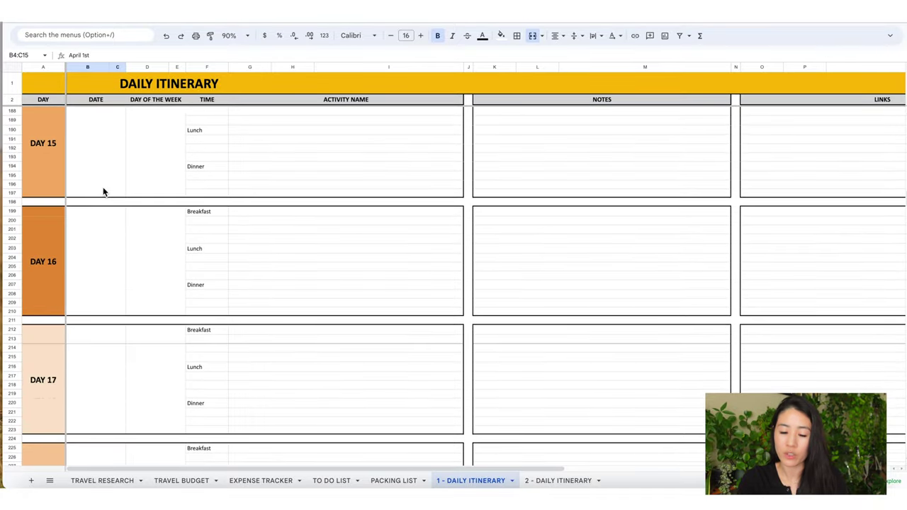
{"action": "scroll", "coordinate": [103, 191], "scroll_direction": "right", "scroll_amount": 10}
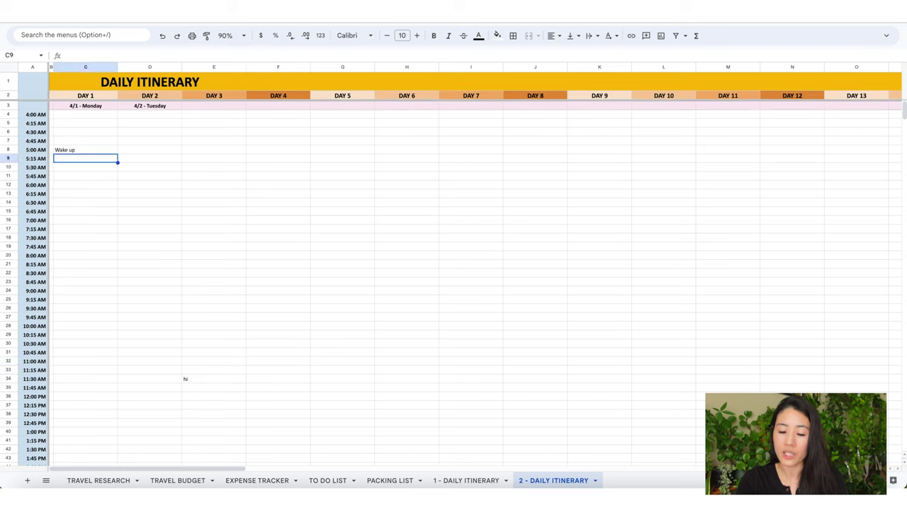
Step: Enter 'Airport departure' in Day 1's 5:45 AM slot and start the 6:45 AM entry
{"action": "left_click", "coordinate": [85, 175]}
{"action": "type", "text": "Airport departure"}
{"action": "key", "text": "Return"}
{"action": "key", "text": "Down"}
{"action": "key", "text": "Down"}
{"action": "key", "text": "Down"}
{"action": "type", "text": "A"}
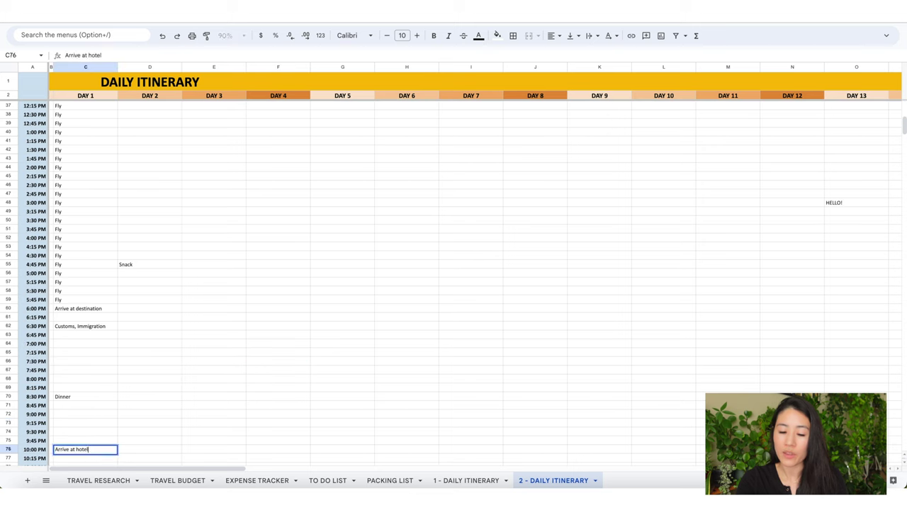
{"action": "scroll", "coordinate": [75, 362], "scroll_direction": "down", "scroll_amount": 5}
Step: Select Day 1's 11:00 PM slot and scroll across the itinerary to review it
{"action": "left_click", "coordinate": [86, 352]}
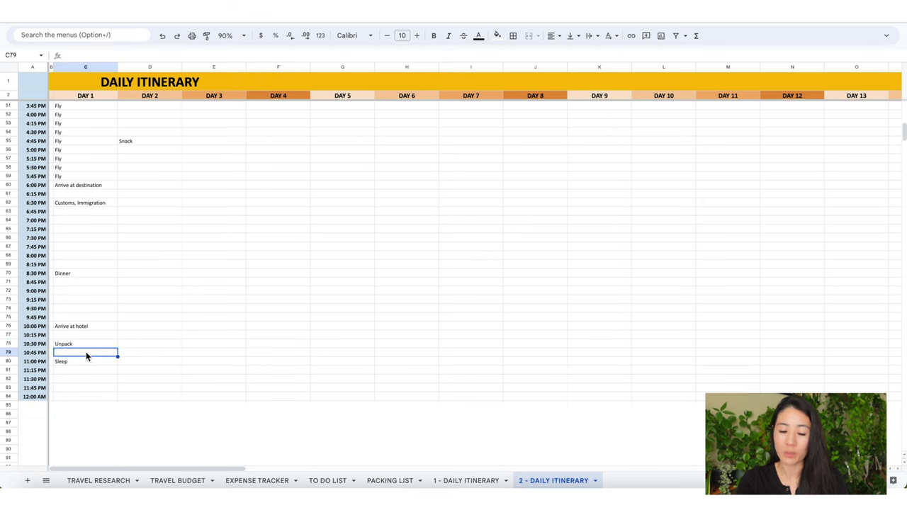
{"action": "key", "text": "Down"}
{"action": "scroll", "coordinate": [143, 353], "scroll_direction": "up", "scroll_amount": 5}
{"action": "scroll", "coordinate": [114, 158], "scroll_direction": "down", "scroll_amount": 5}
{"action": "scroll", "coordinate": [114, 158], "scroll_direction": "right", "scroll_amount": 5}
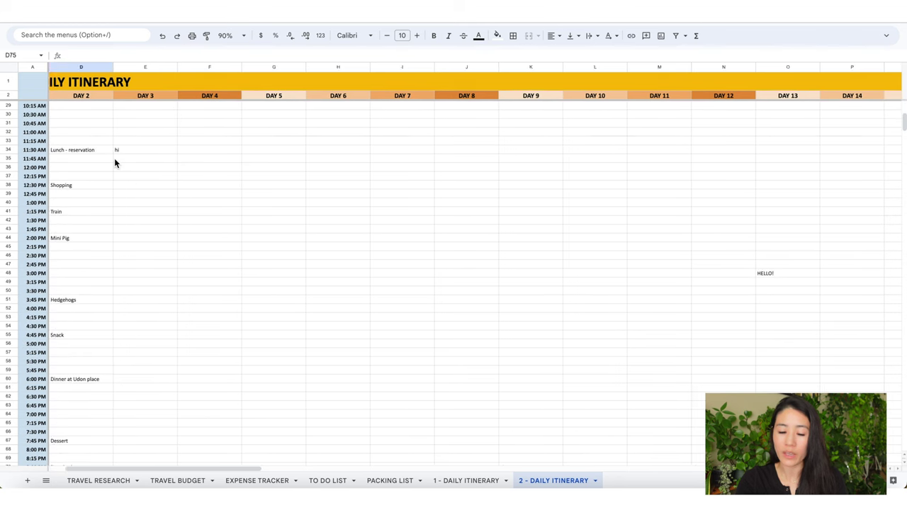
{"action": "scroll", "coordinate": [114, 158], "scroll_direction": "right", "scroll_amount": 6}
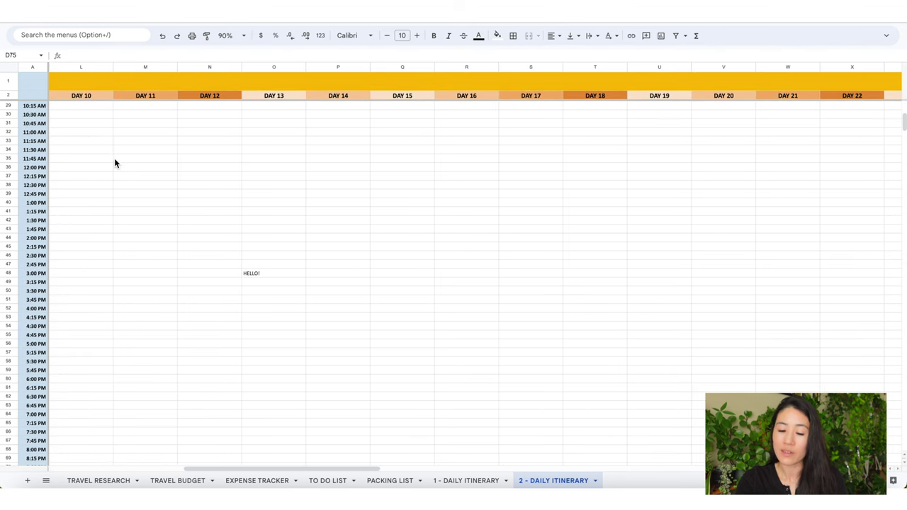
{"action": "scroll", "coordinate": [115, 163], "scroll_direction": "right", "scroll_amount": 1}
{"action": "scroll", "coordinate": [115, 163], "scroll_direction": "down", "scroll_amount": 6}
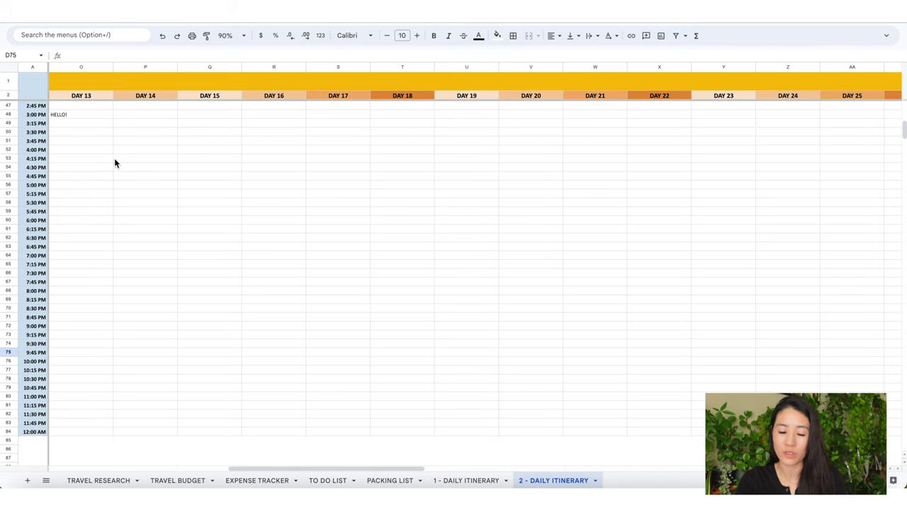
{"action": "left_click", "coordinate": [567, 481]}
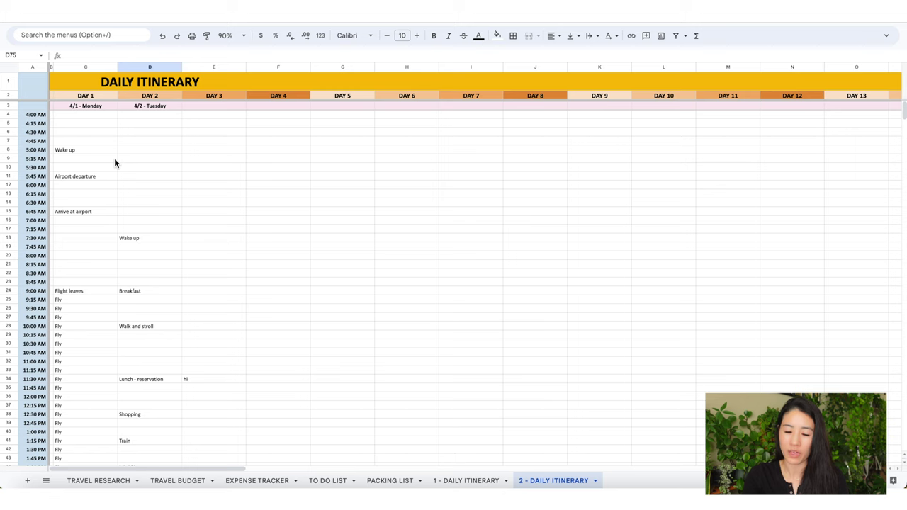
Step: Extend the Day 2 lunch entry in D34 with '@ this cool place that is amazing'
{"action": "double_click", "coordinate": [169, 377]}
{"action": "type", "text": "@ this c"}
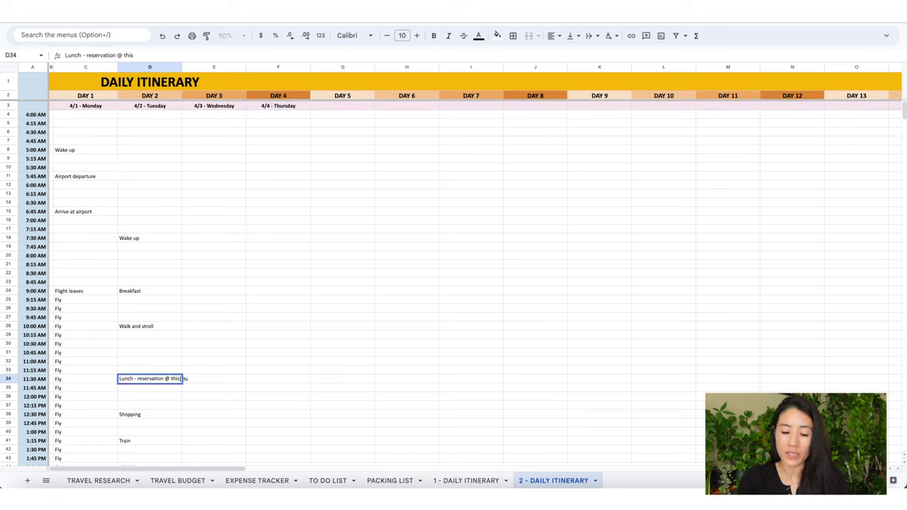
{"action": "left_click", "coordinate": [194, 381]}
{"action": "key", "text": "Left"}
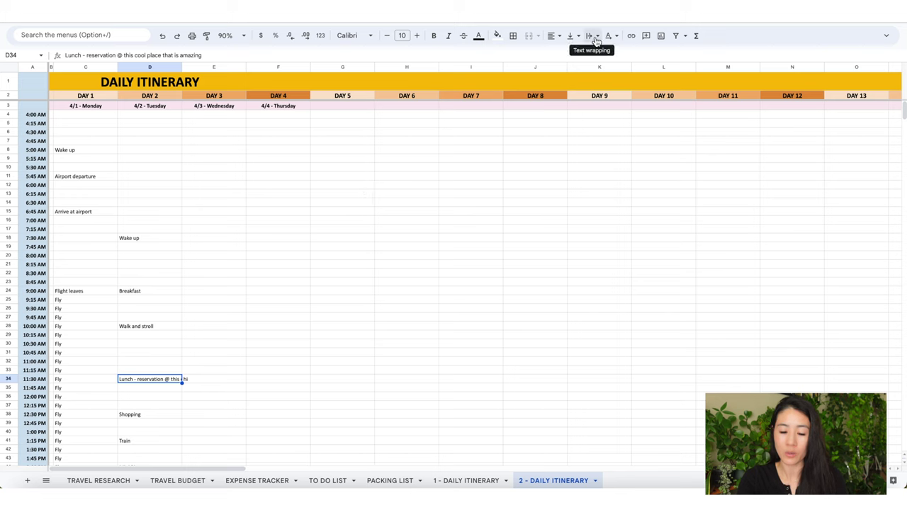
Step: Set the lunch cell's text wrapping to Wrap, then change it to Clip
{"action": "left_click", "coordinate": [593, 37]}
{"action": "left_click", "coordinate": [608, 51]}
{"action": "left_click", "coordinate": [596, 39]}
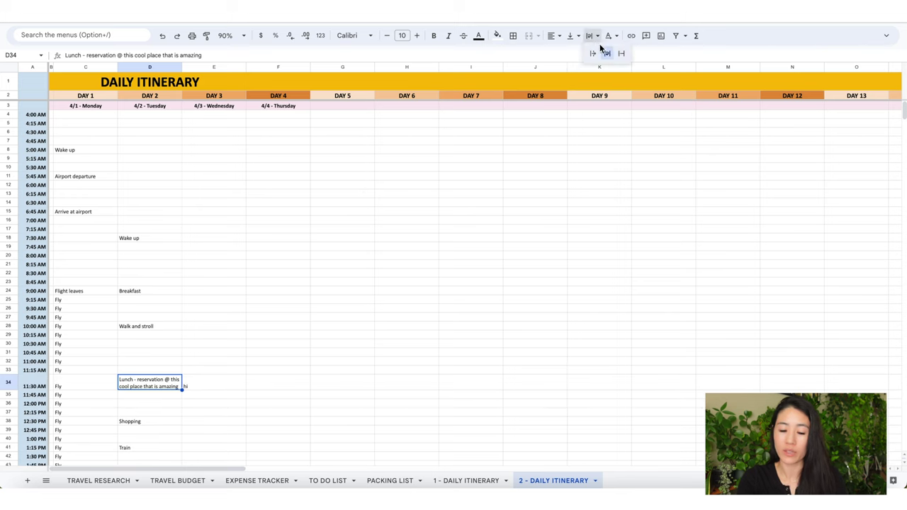
{"action": "left_click", "coordinate": [624, 51]}
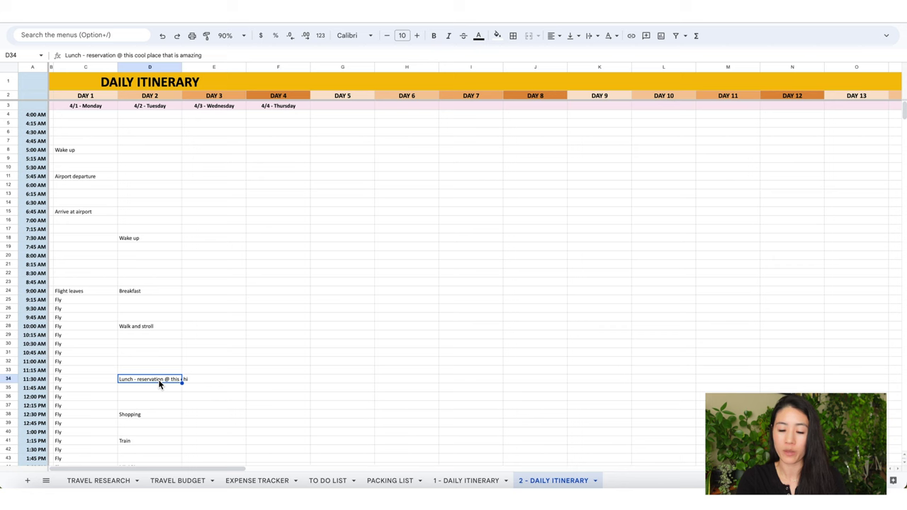